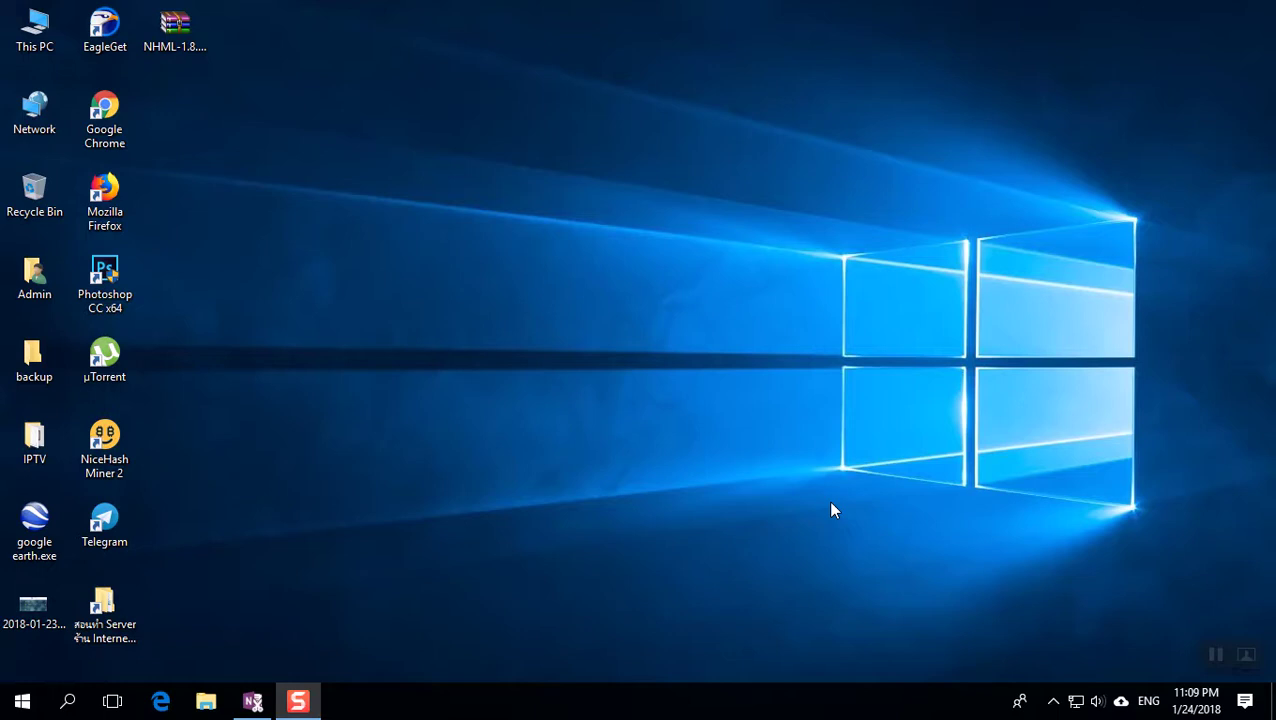
{"action": "right_click", "coordinate": [39, 43]}
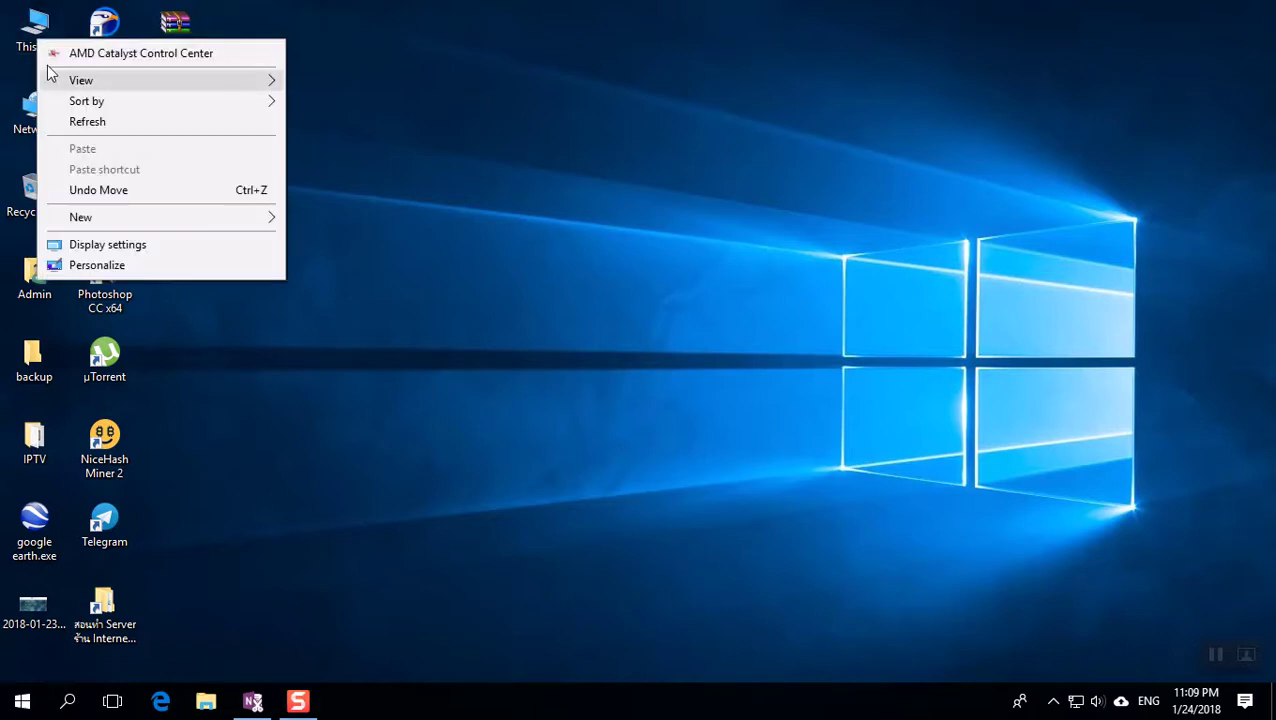
{"action": "left_click", "coordinate": [43, 27]}
{"action": "right_click", "coordinate": [43, 27]}
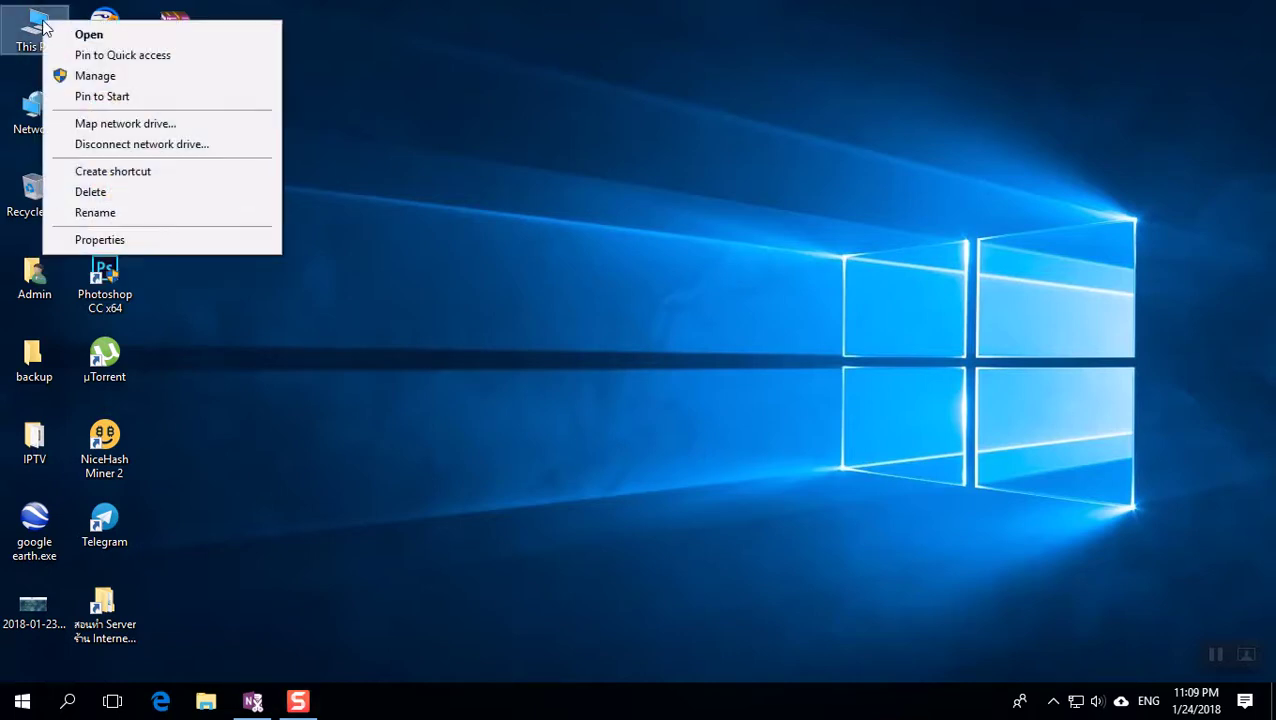
{"action": "left_click", "coordinate": [436, 250]}
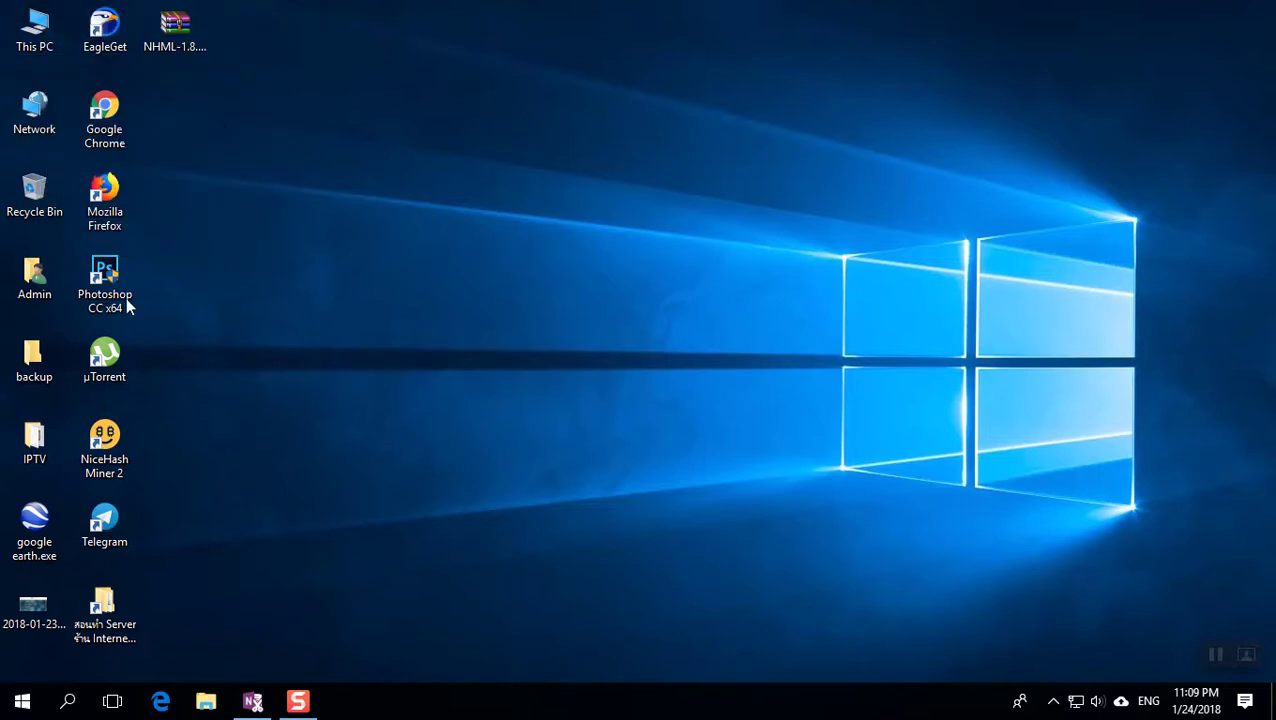
- Search Windows for "this pc" and view the actions offered for the This PC result
{"action": "left_click", "coordinate": [68, 702]}
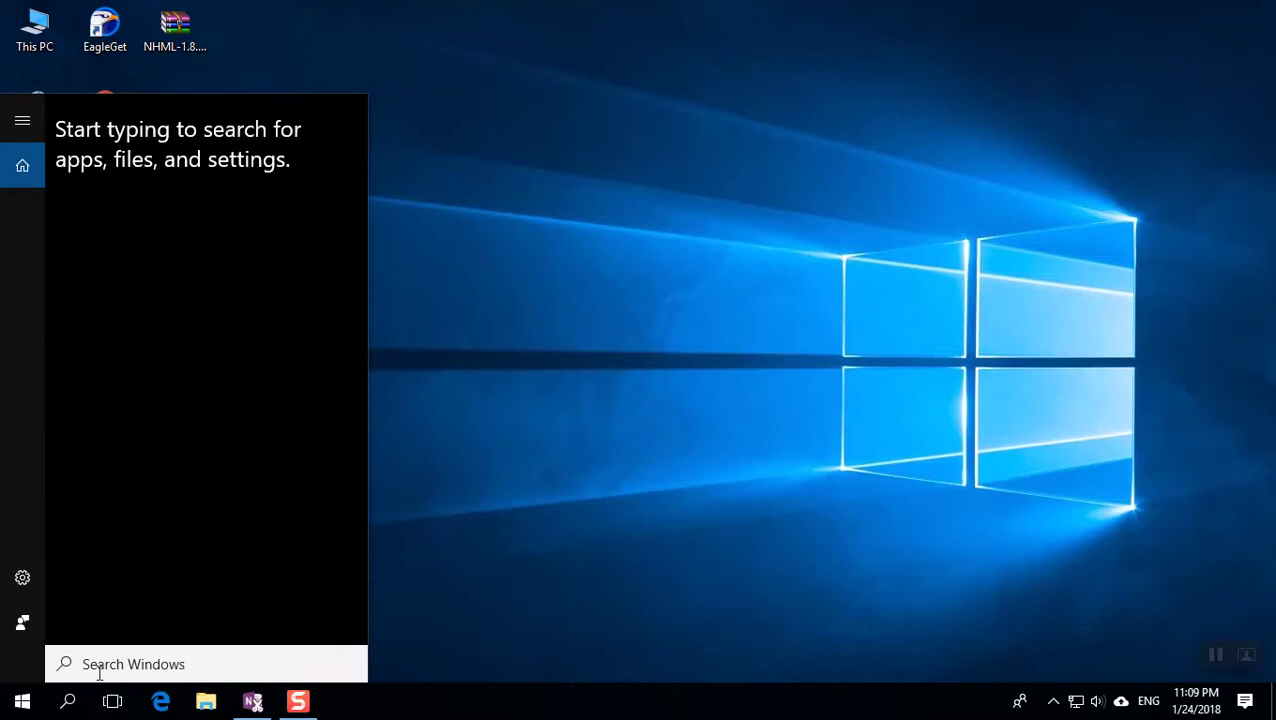
{"action": "type", "text": "this"}
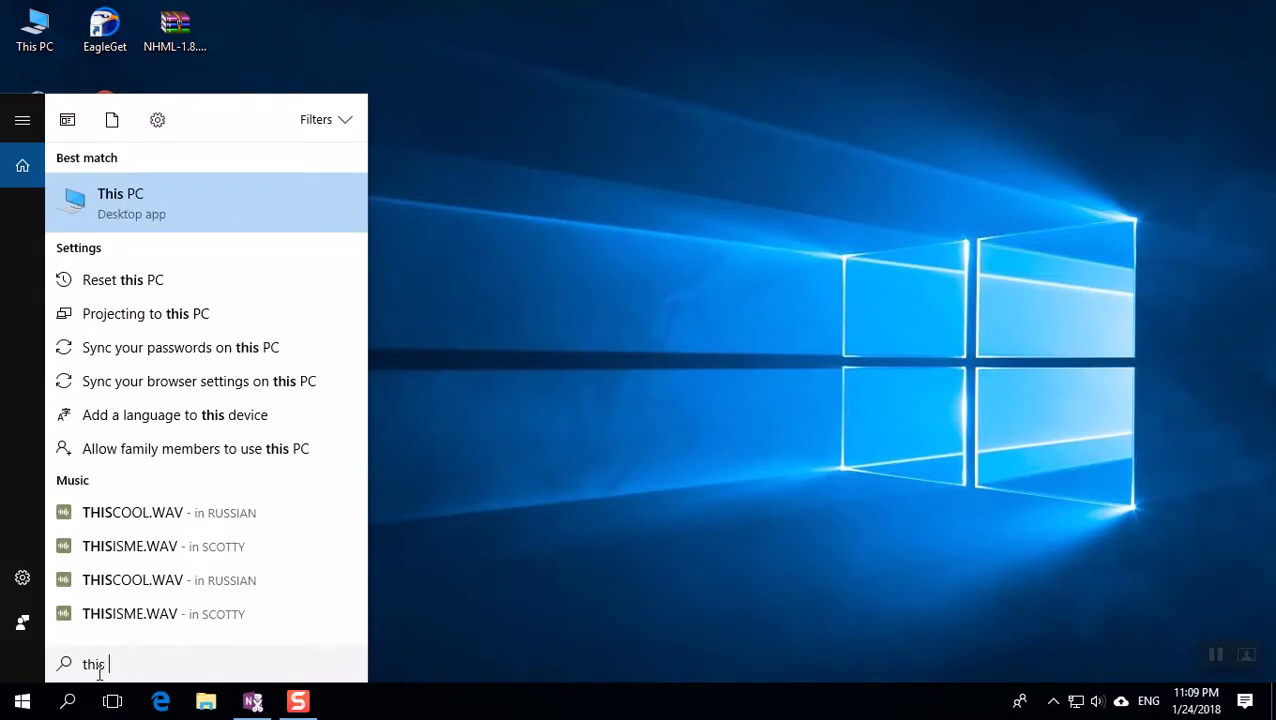
{"action": "type", "text": " pc"}
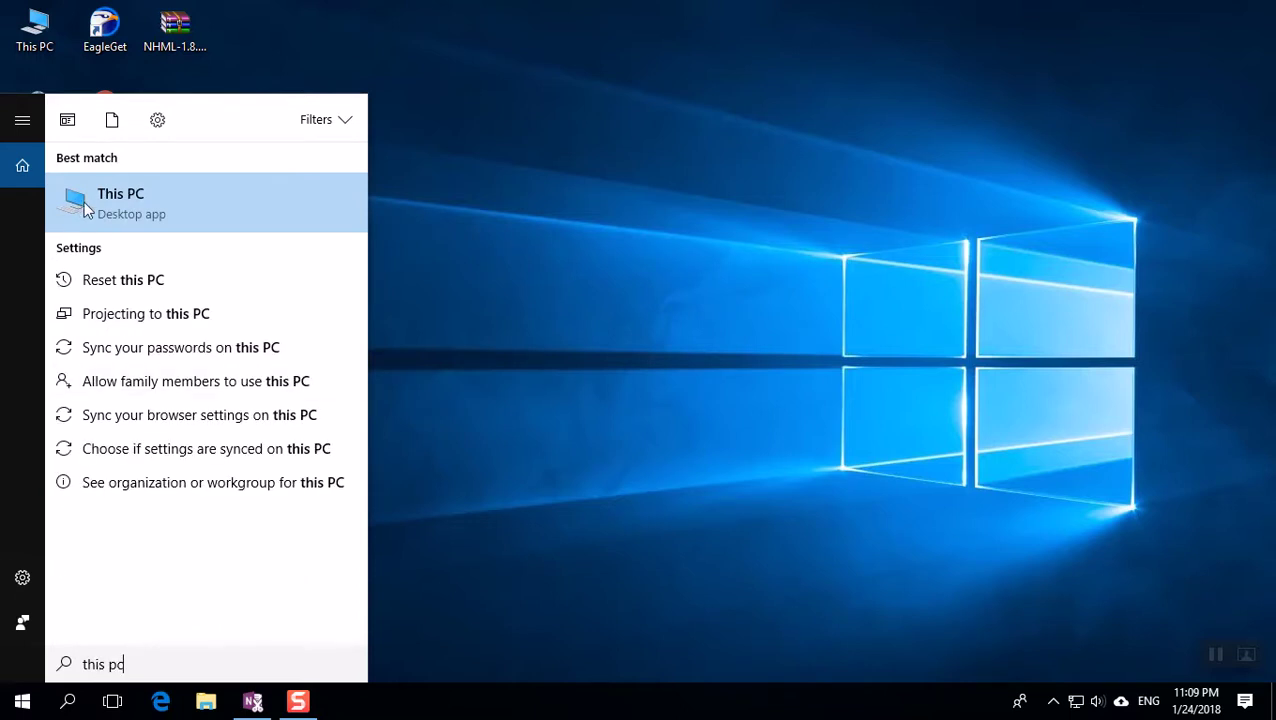
{"action": "right_click", "coordinate": [133, 209]}
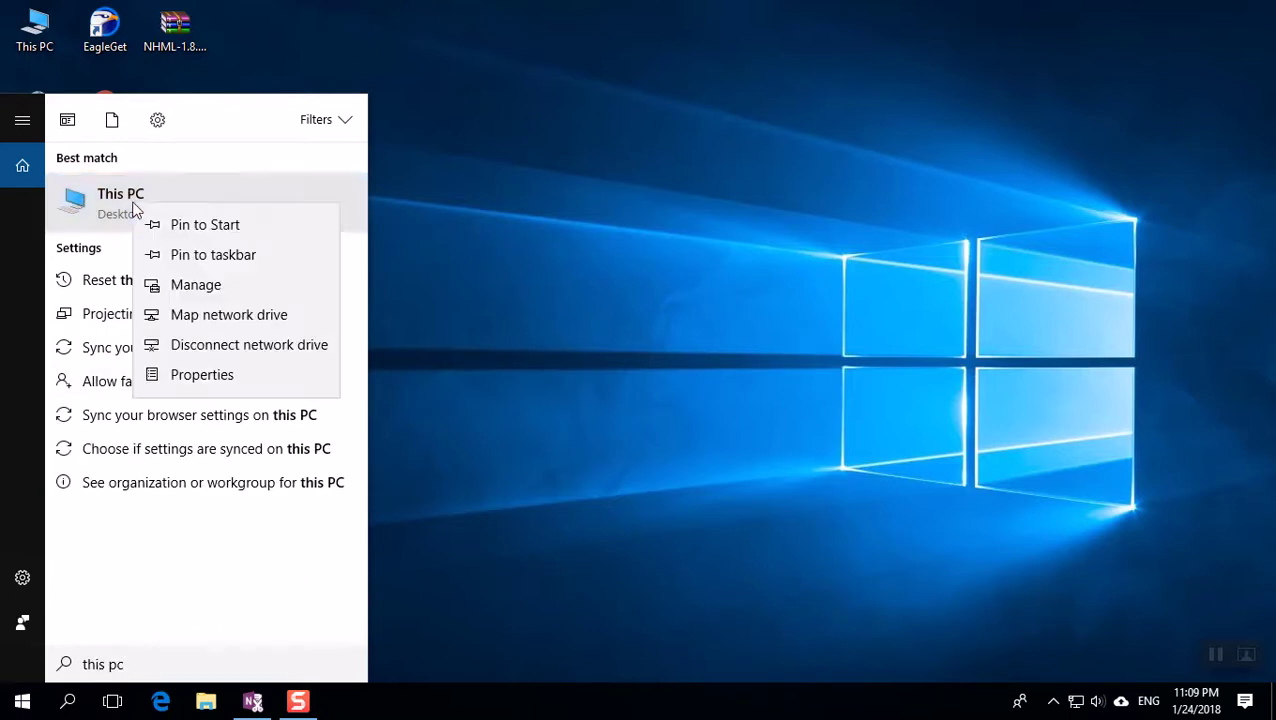
{"action": "left_click", "coordinate": [452, 283]}
- Open the system properties of This PC from the desktop
{"action": "right_click", "coordinate": [20, 34]}
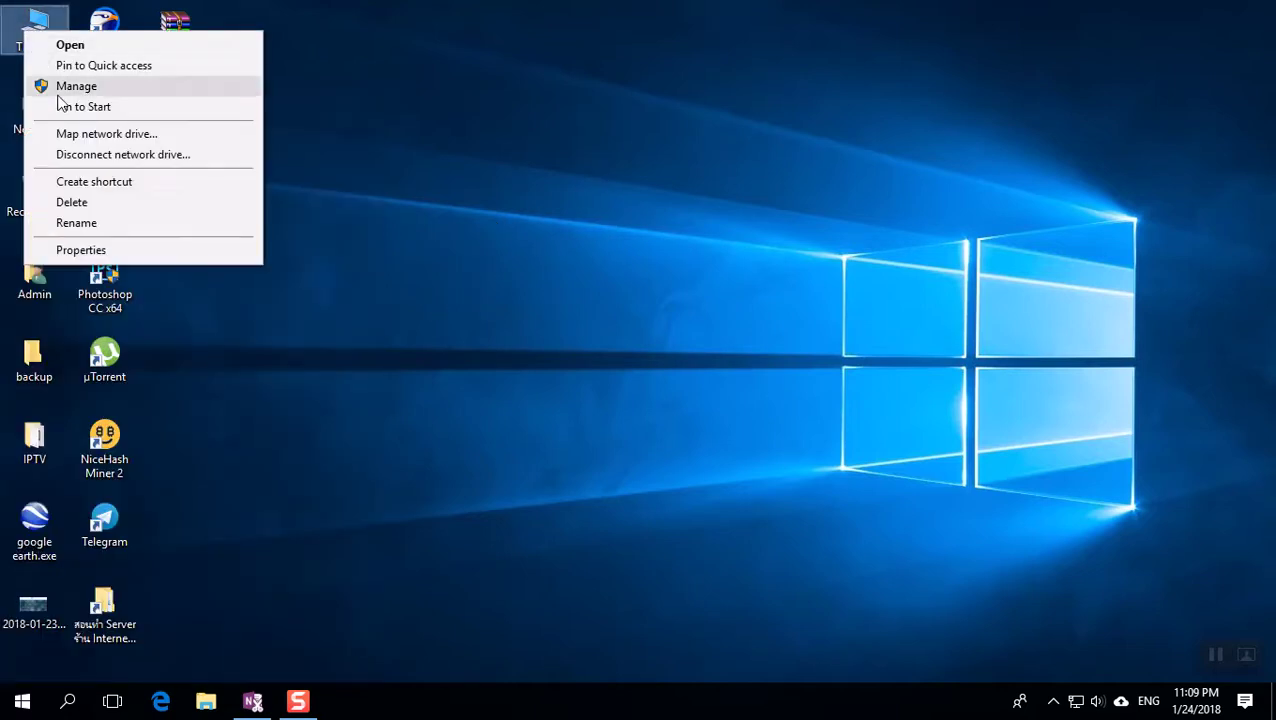
{"action": "left_click", "coordinate": [105, 250]}
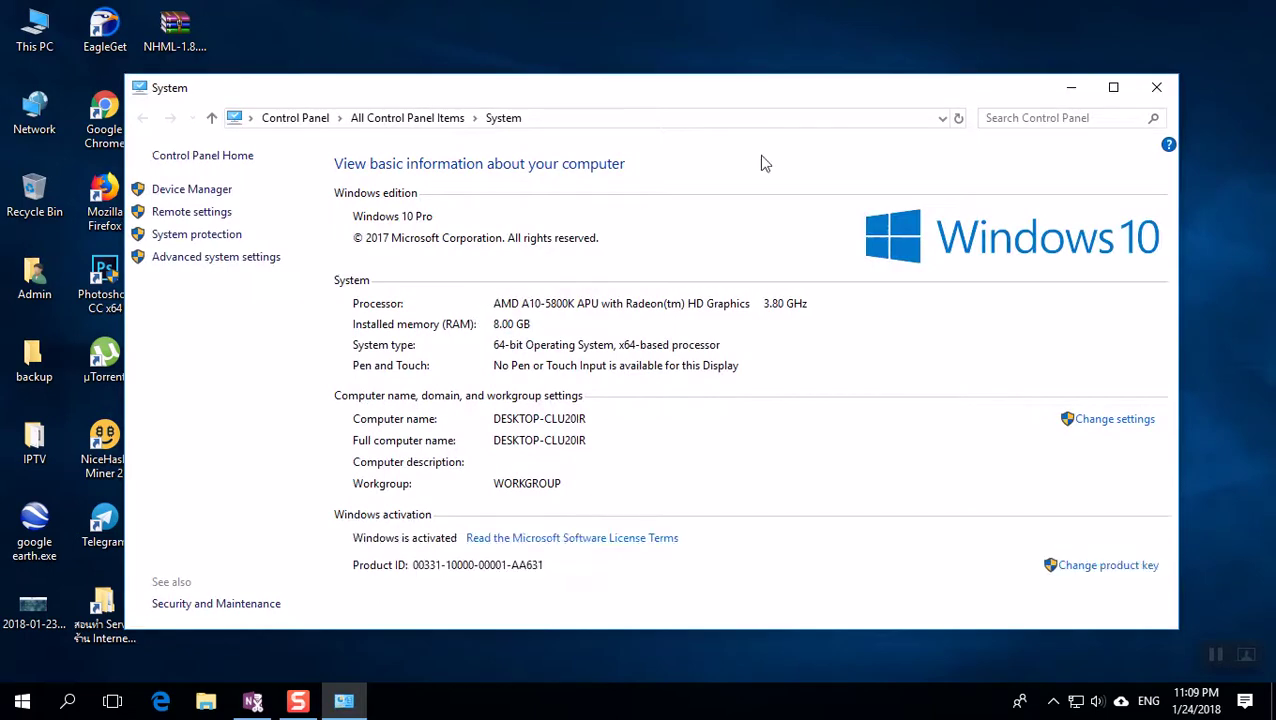
{"action": "left_click_drag", "start_coordinate": [803, 108], "coordinate": [788, 77]}
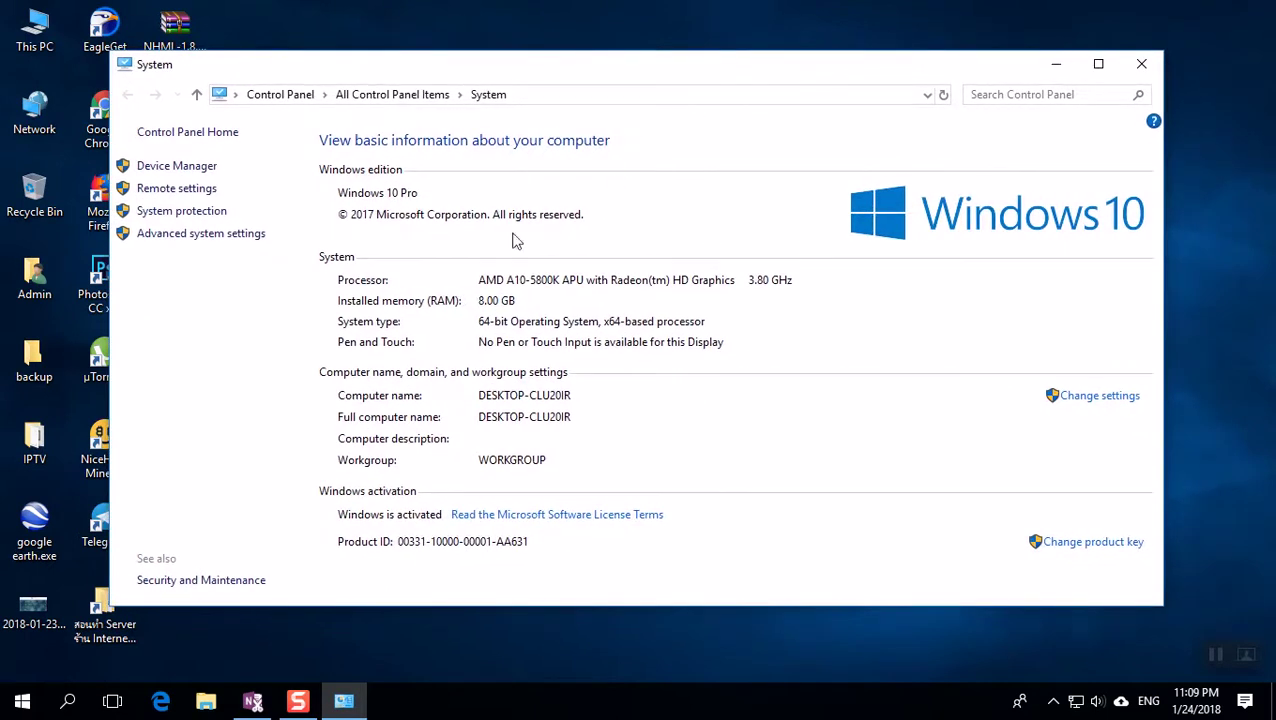
- Open the advanced system settings and arrange the System Properties dialog over the System window
{"action": "left_click", "coordinate": [197, 236]}
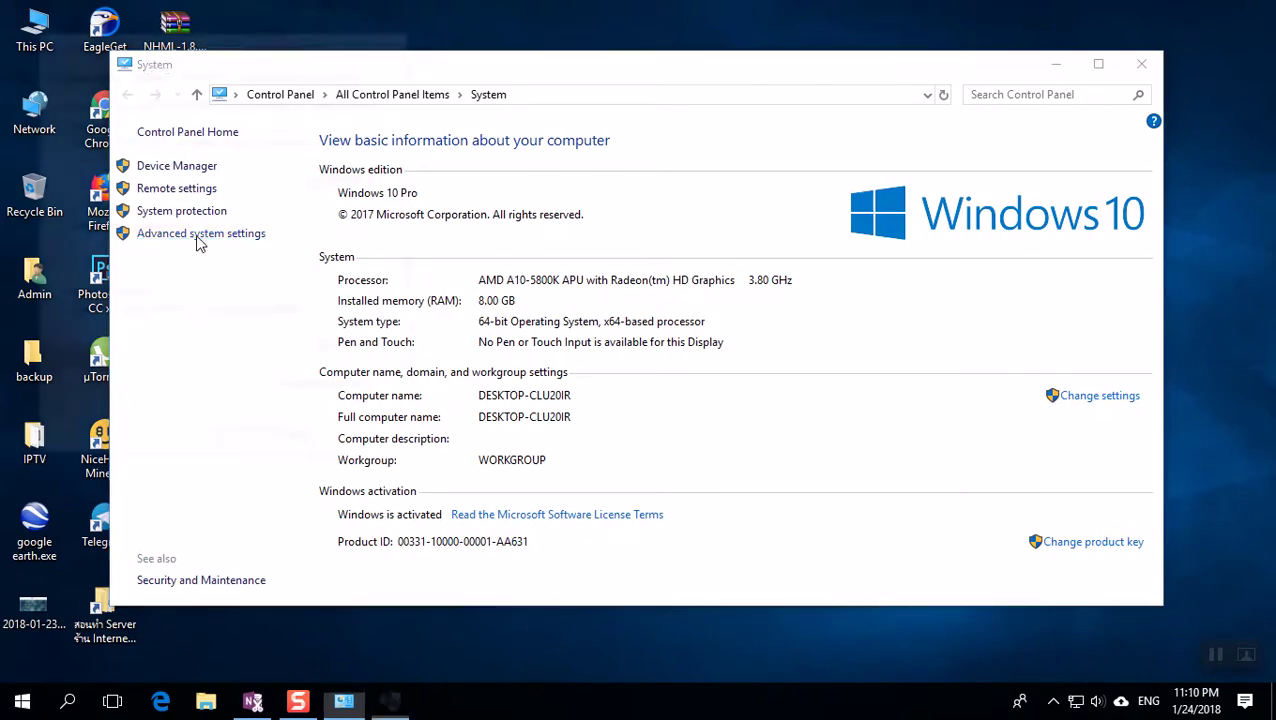
{"action": "left_click_drag", "start_coordinate": [248, 40], "coordinate": [555, 80]}
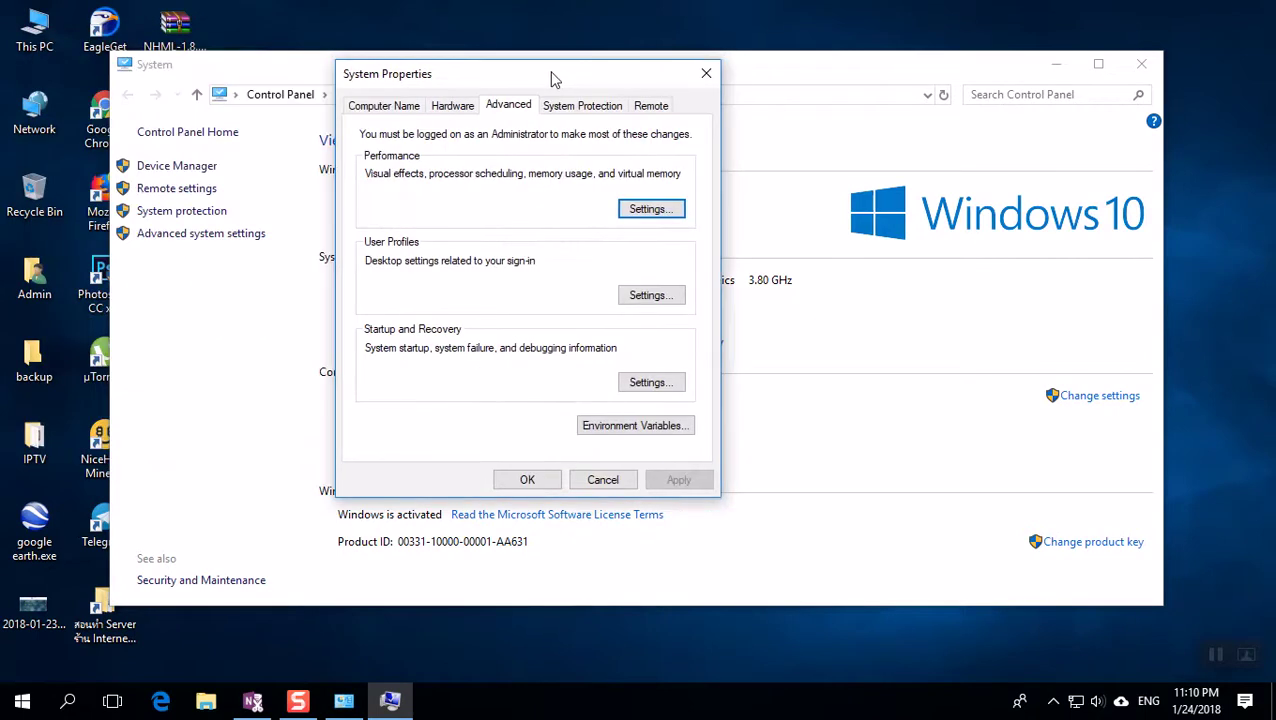
{"action": "left_click_drag", "start_coordinate": [855, 78], "coordinate": [904, 78]}
{"action": "left_click", "coordinate": [390, 700]}
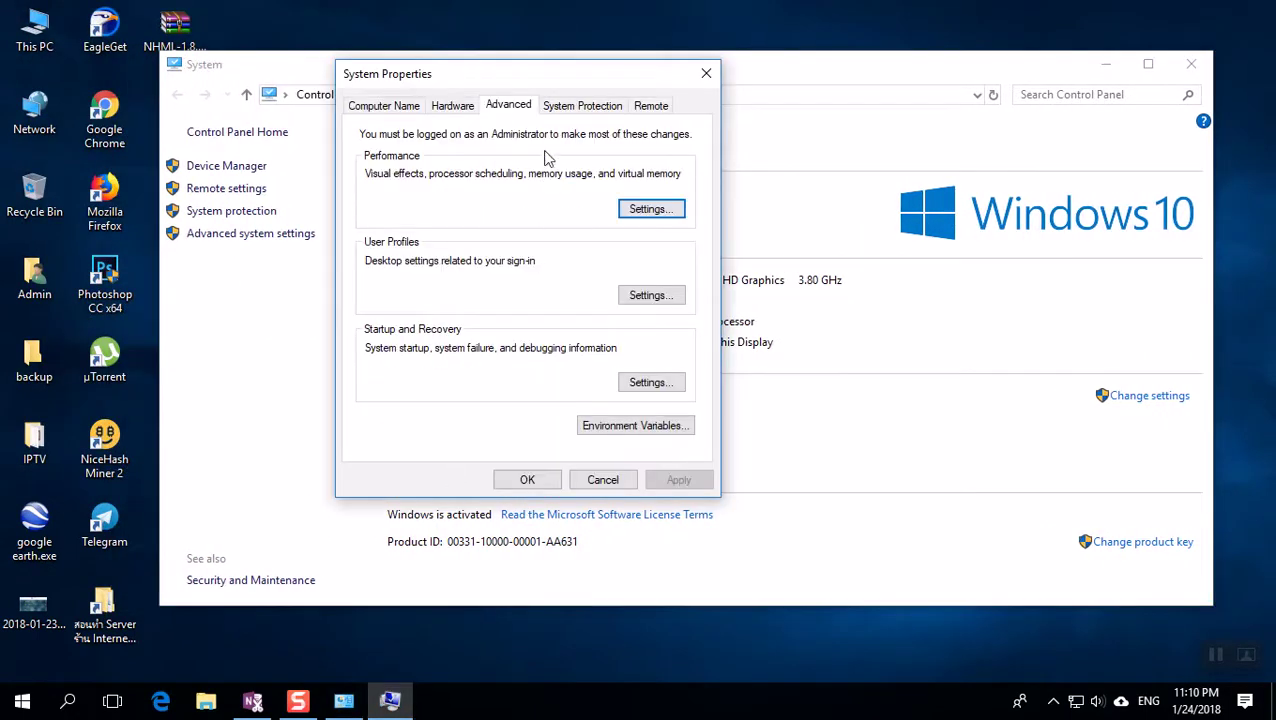
{"action": "left_click_drag", "start_coordinate": [561, 79], "coordinate": [576, 108]}
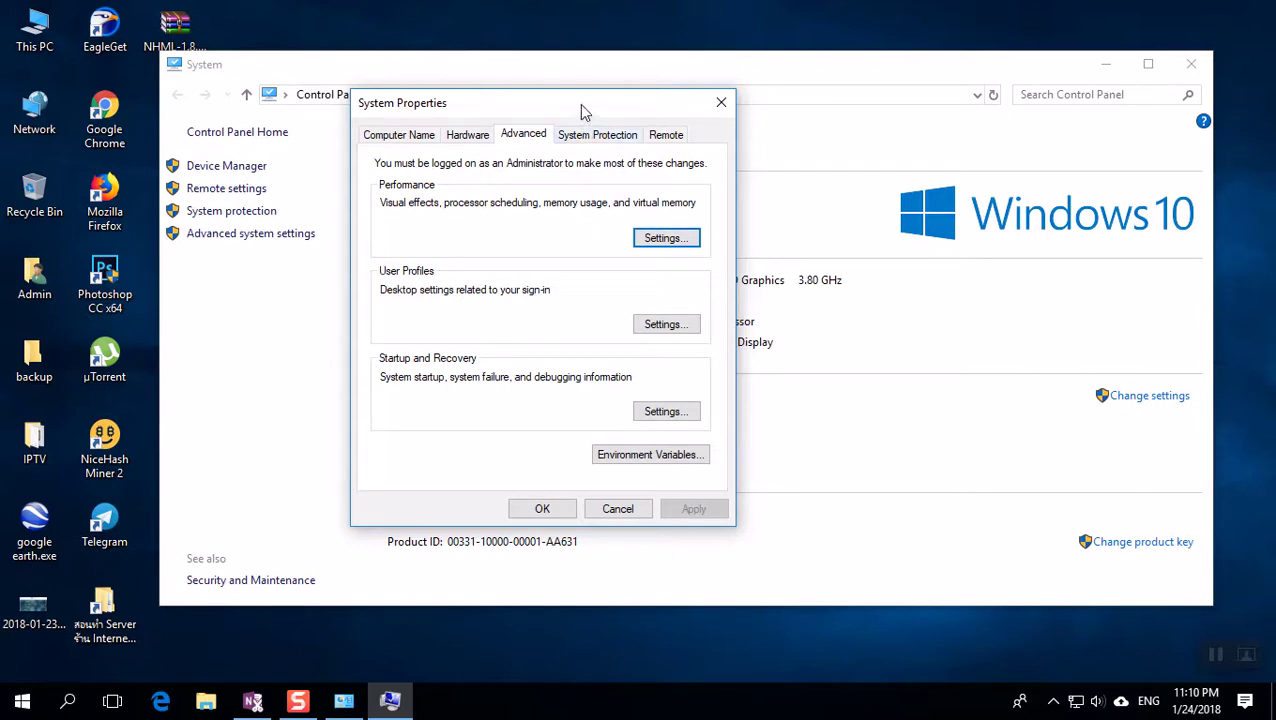
{"action": "mouse_move", "coordinate": [581, 106]}
{"action": "left_mouse_down"}
{"action": "mouse_move", "coordinate": [600, 127]}
{"action": "mouse_move", "coordinate": [585, 124]}
{"action": "left_mouse_up"}
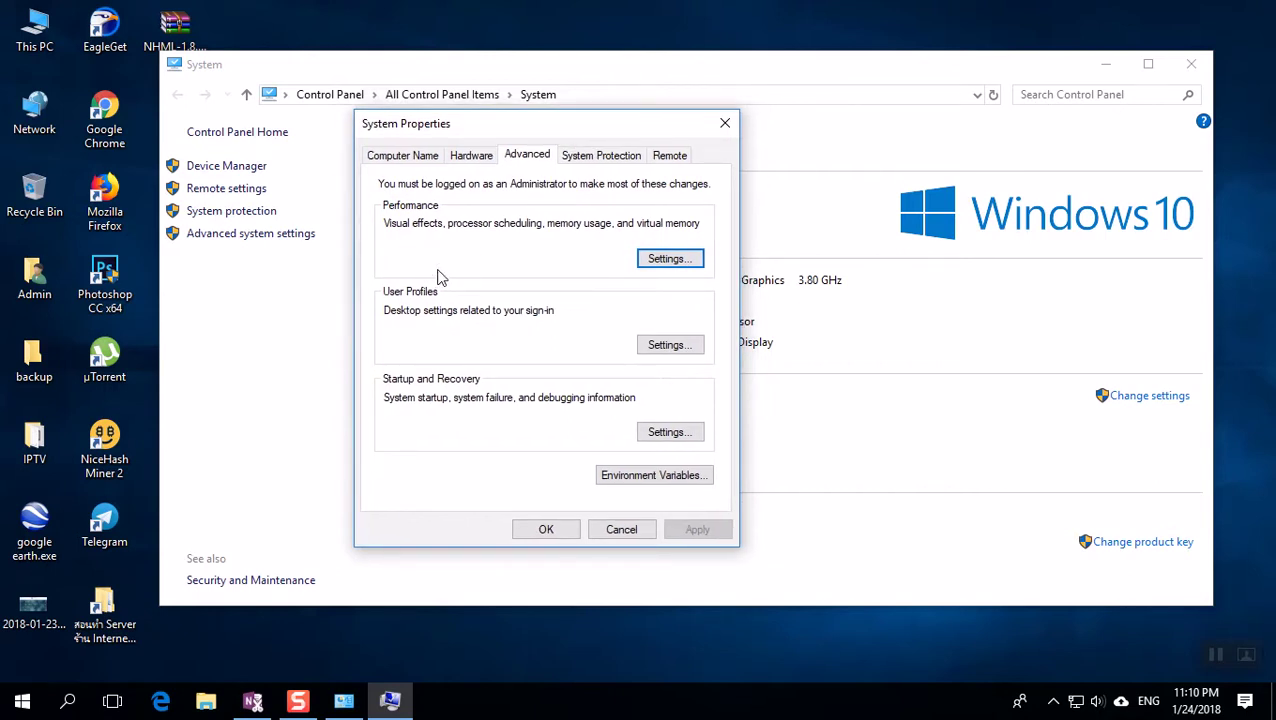
- Open the advanced performance options and bring up the virtual memory settings
{"action": "left_click", "coordinate": [679, 265]}
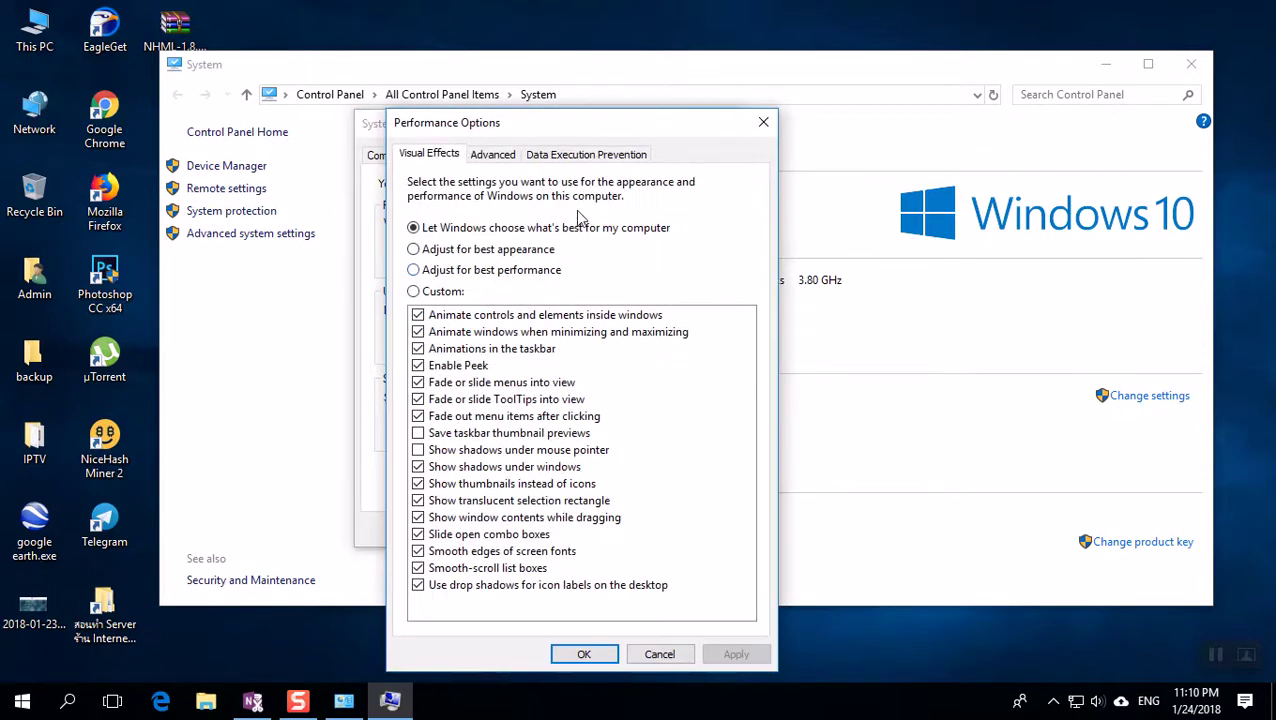
{"action": "left_click_drag", "start_coordinate": [604, 135], "coordinate": [615, 64]}
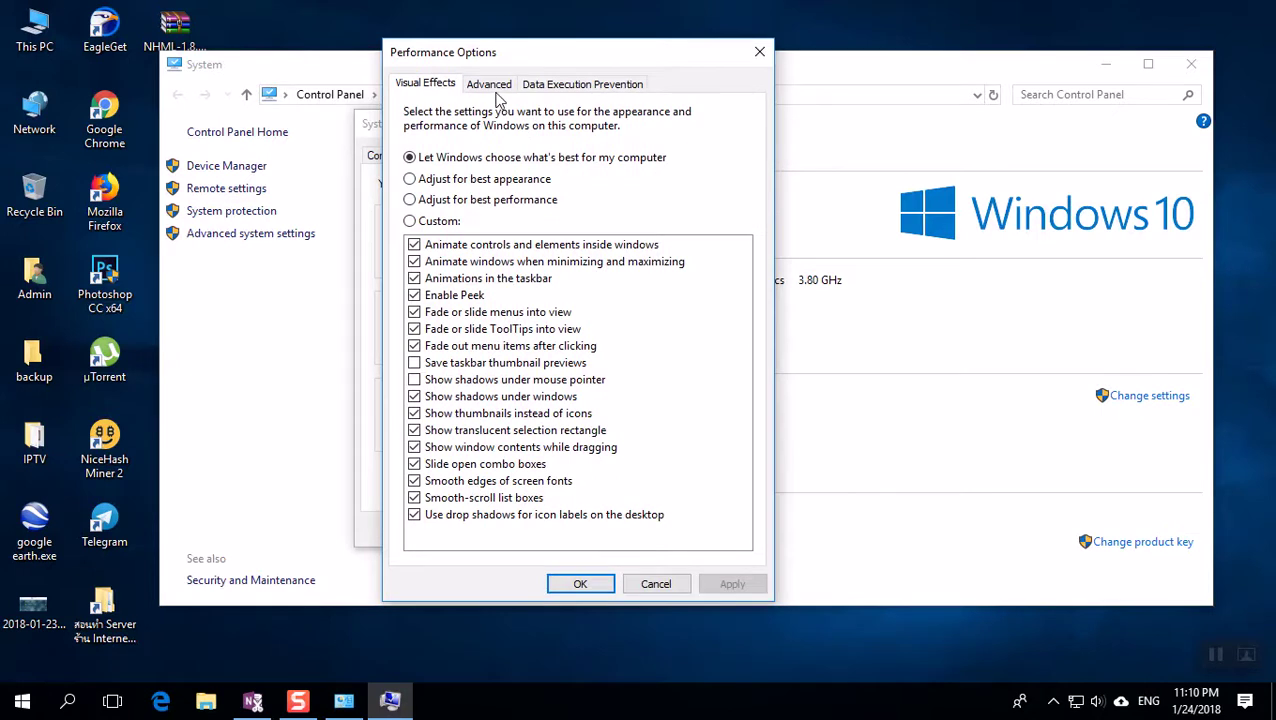
{"action": "left_click_drag", "start_coordinate": [541, 58], "coordinate": [536, 72]}
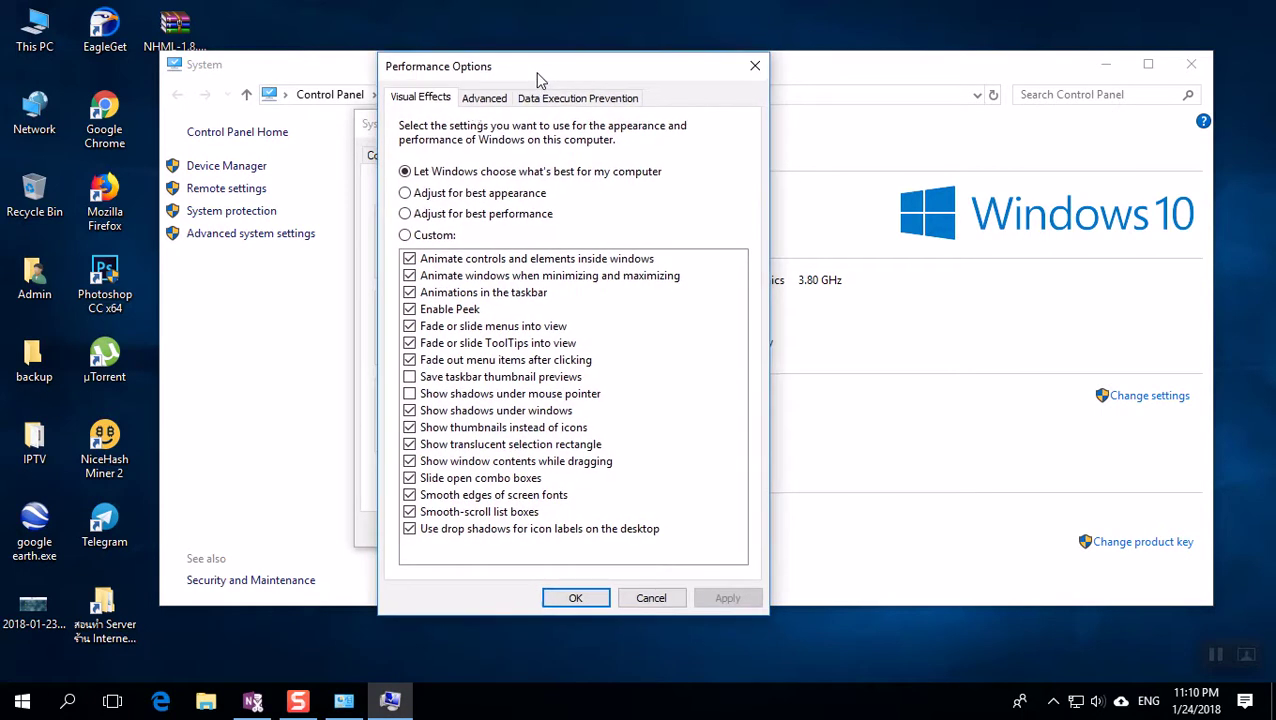
{"action": "left_click", "coordinate": [490, 108]}
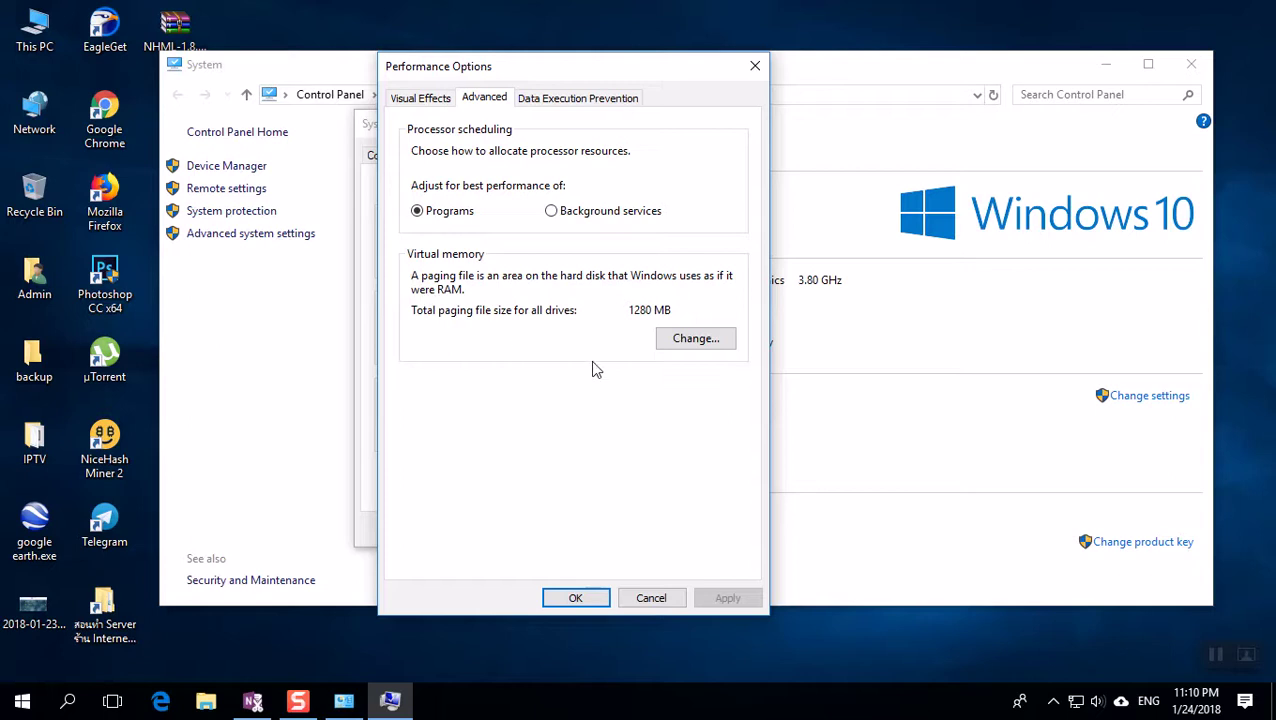
{"action": "left_click", "coordinate": [686, 343]}
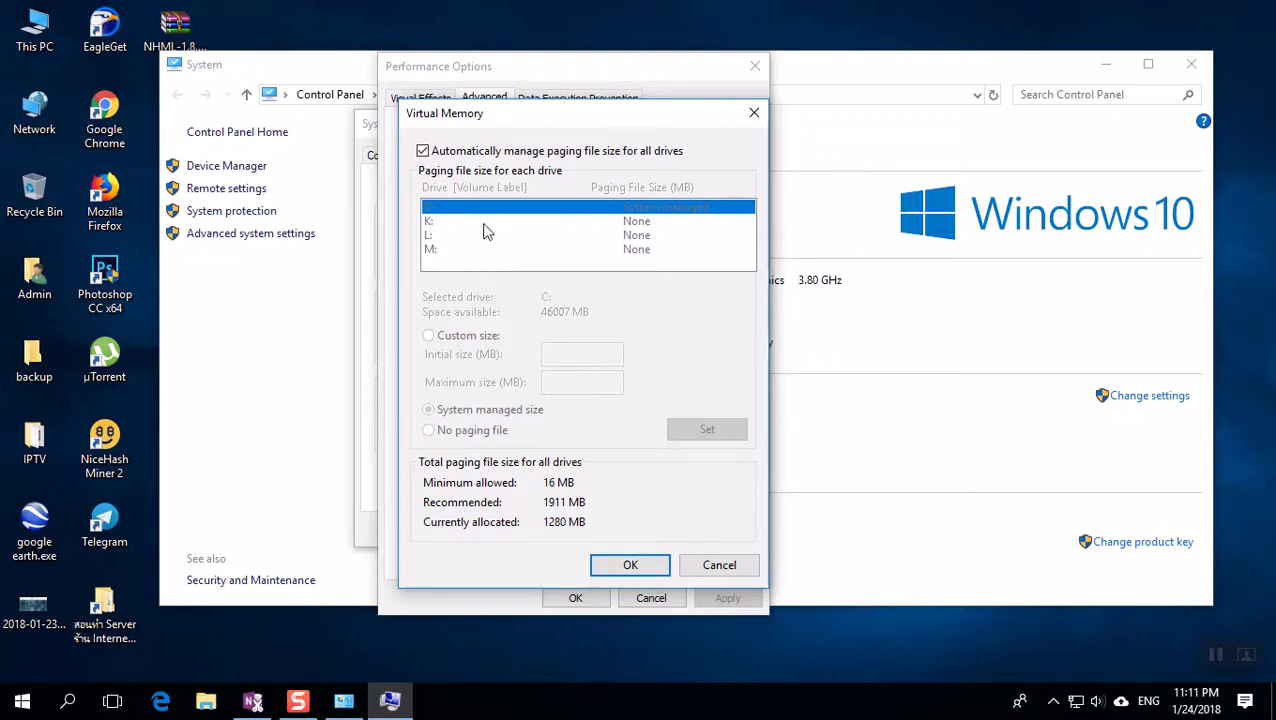
- Disable automatic paging file management, give drive C: a custom paging file with initial and maximum size 16000 MB, and confirm all dialogs
{"action": "left_click", "coordinate": [422, 151]}
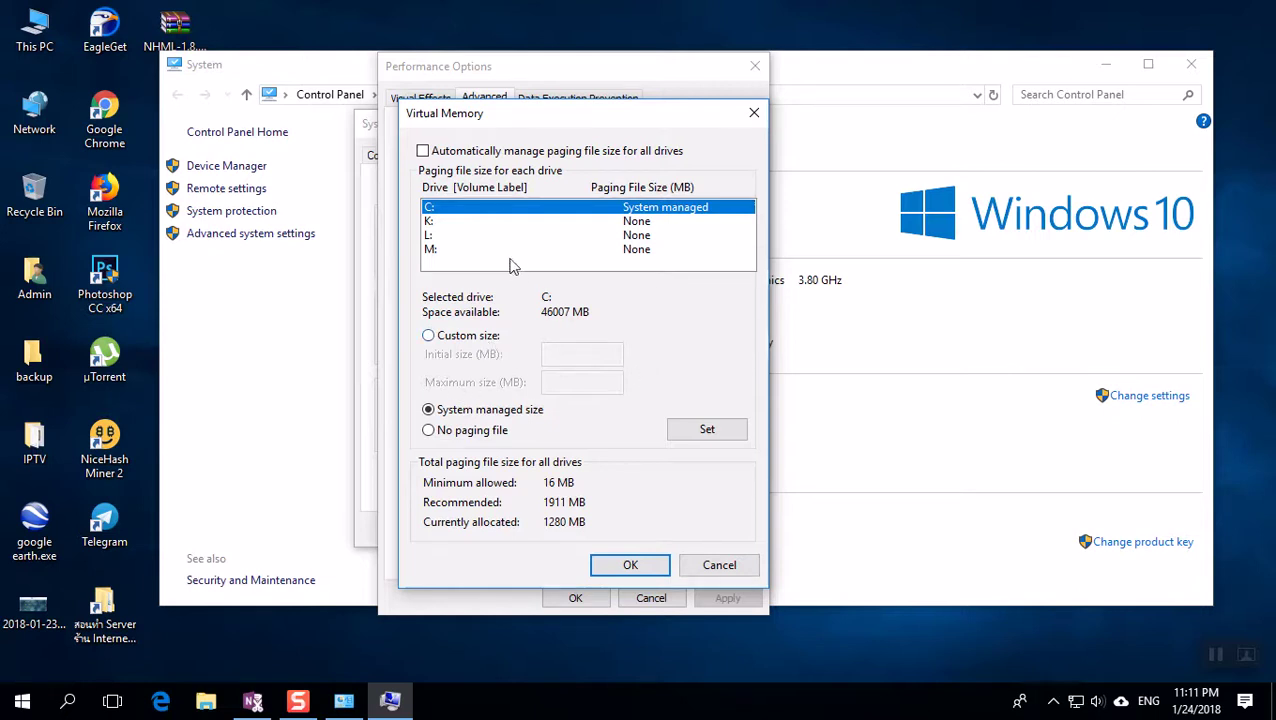
{"action": "left_click", "coordinate": [429, 337]}
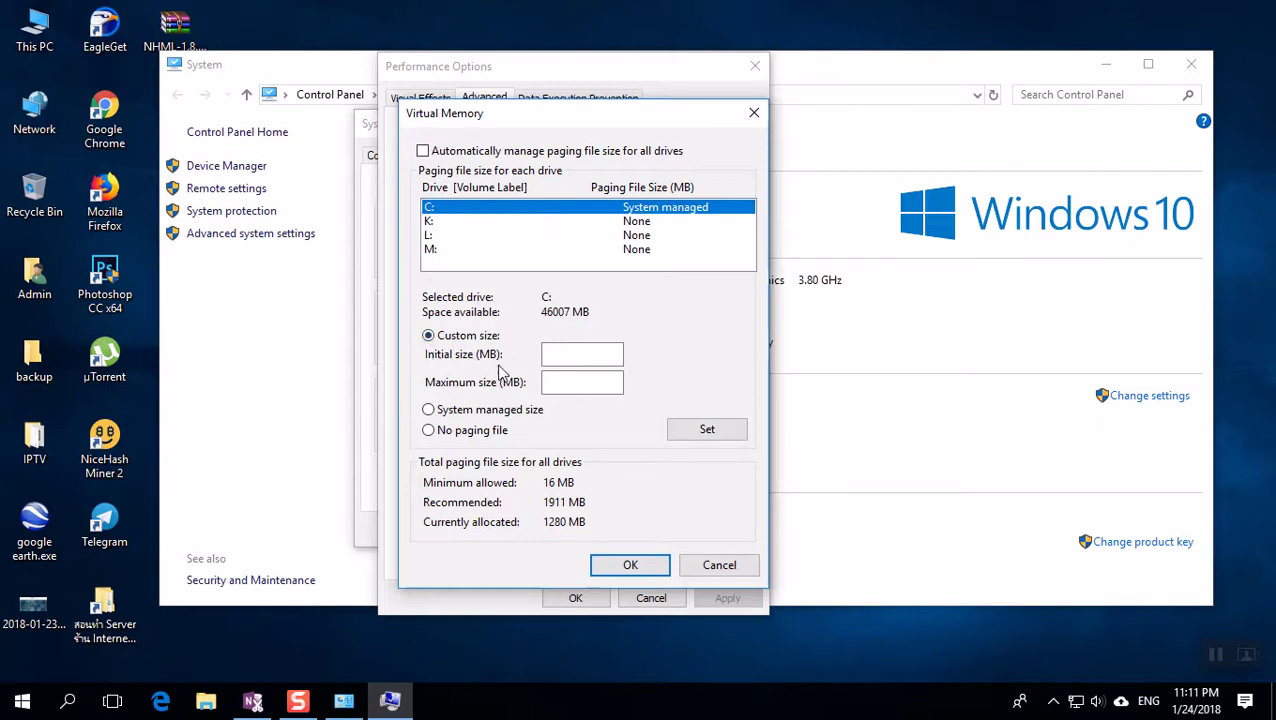
{"action": "left_click", "coordinate": [560, 355]}
{"action": "type", "text": "16000"}
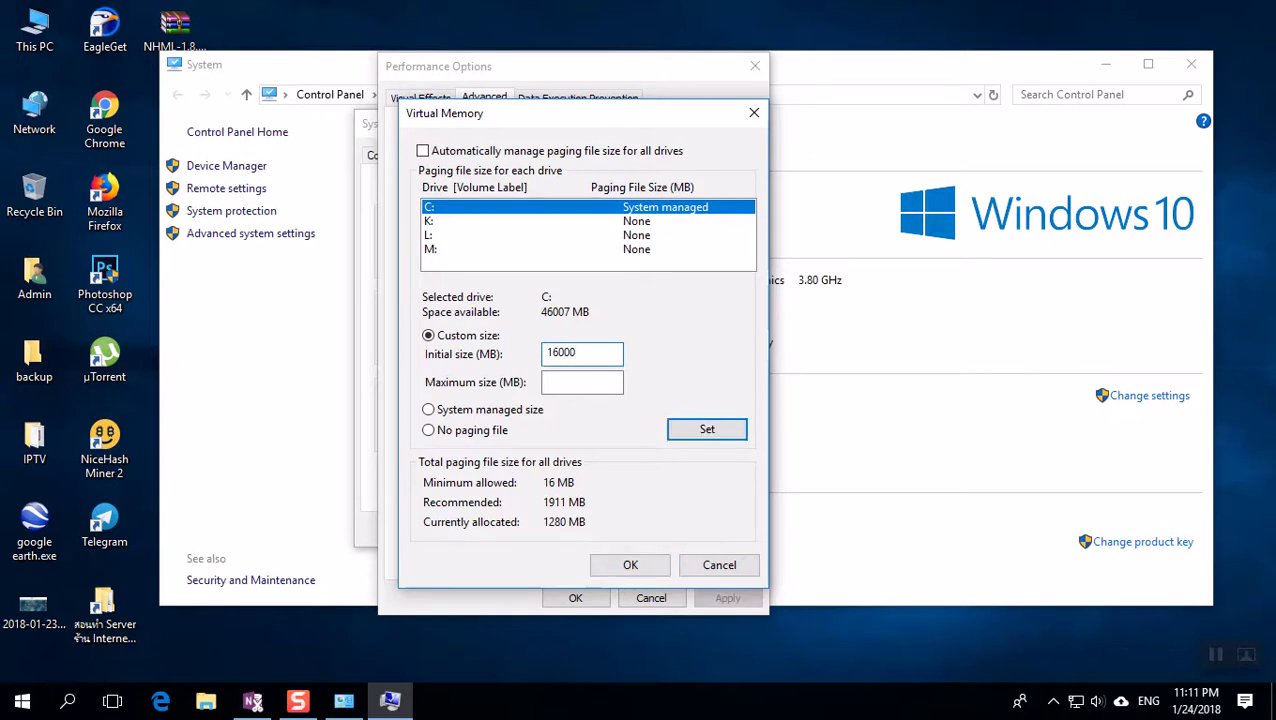
{"action": "left_click", "coordinate": [556, 383]}
{"action": "type", "text": "16000"}
{"action": "left_click", "coordinate": [706, 430]}
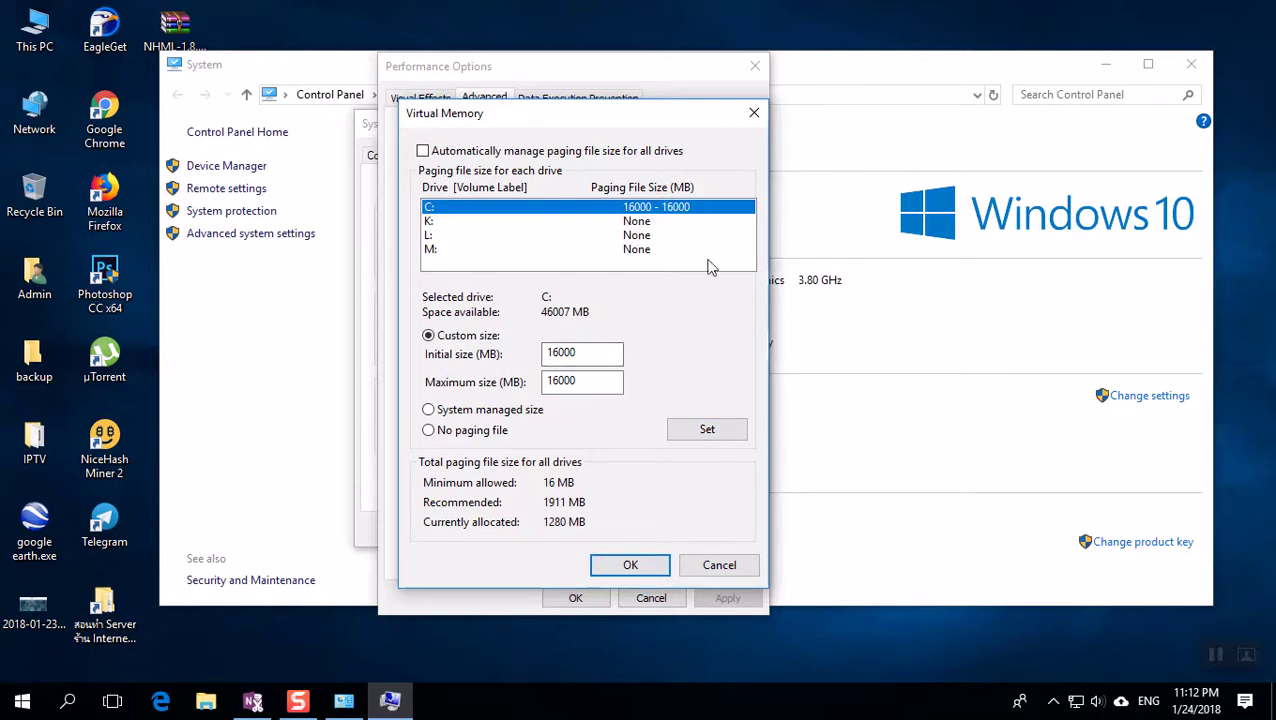
{"action": "left_click", "coordinate": [622, 565]}
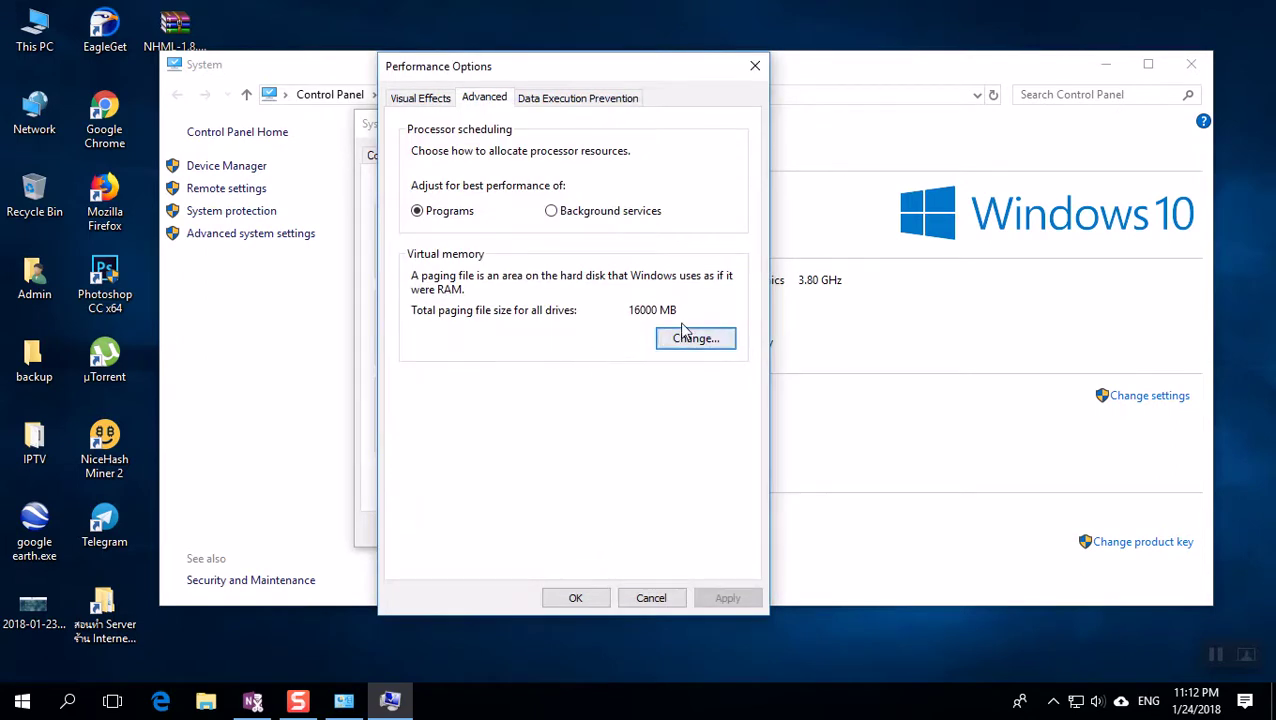
{"action": "left_click", "coordinate": [566, 599]}
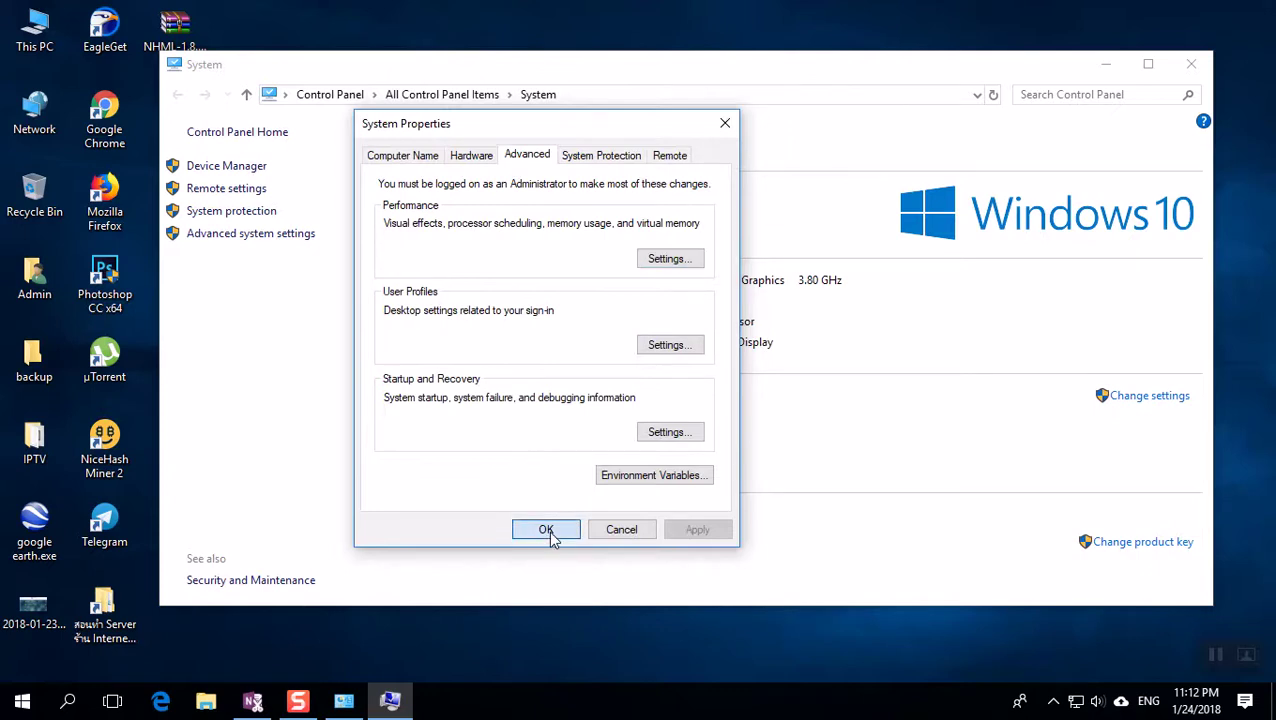
{"action": "left_click", "coordinate": [549, 535]}
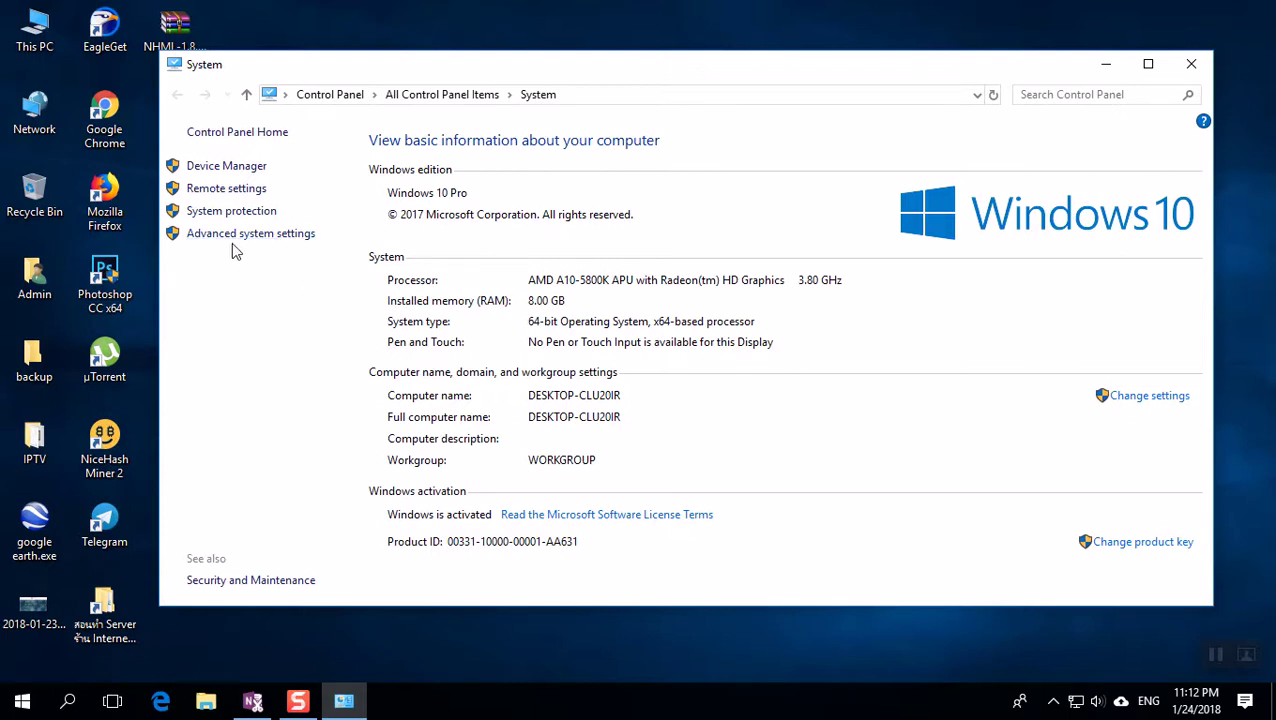
- Reopen the properties of This PC and its advanced system settings
{"action": "right_click", "coordinate": [37, 42]}
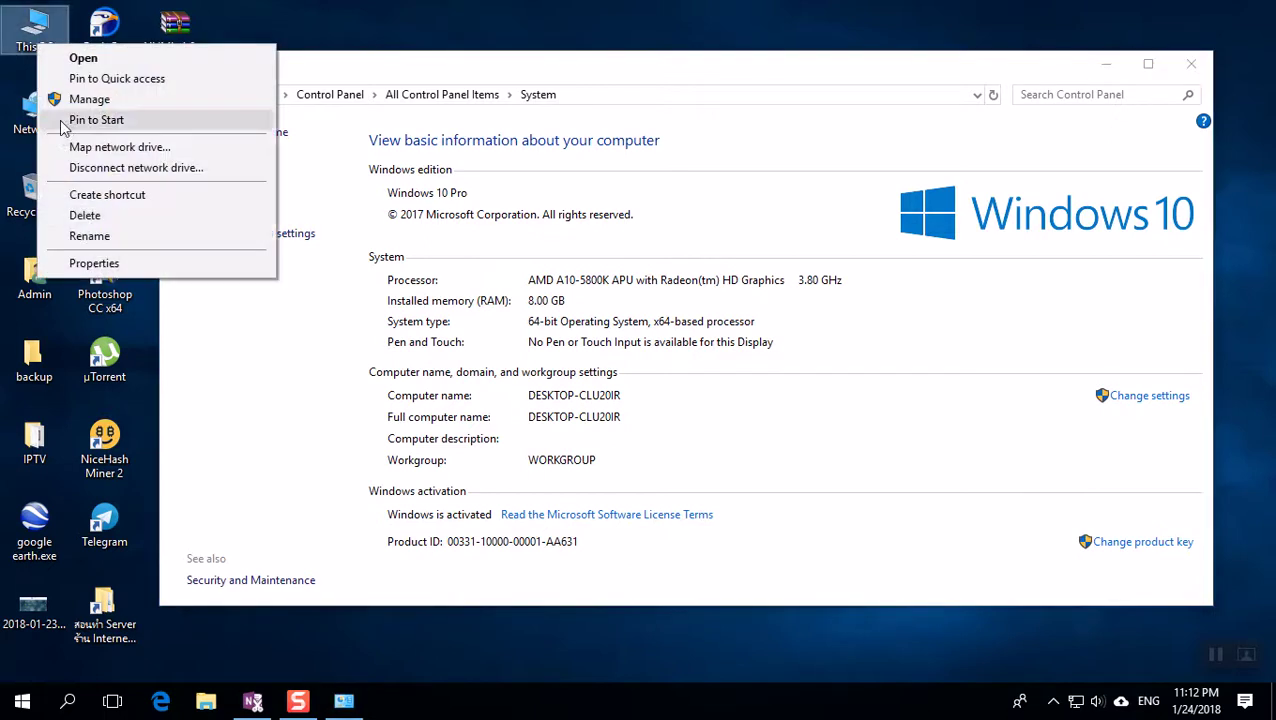
{"action": "left_click", "coordinate": [92, 263]}
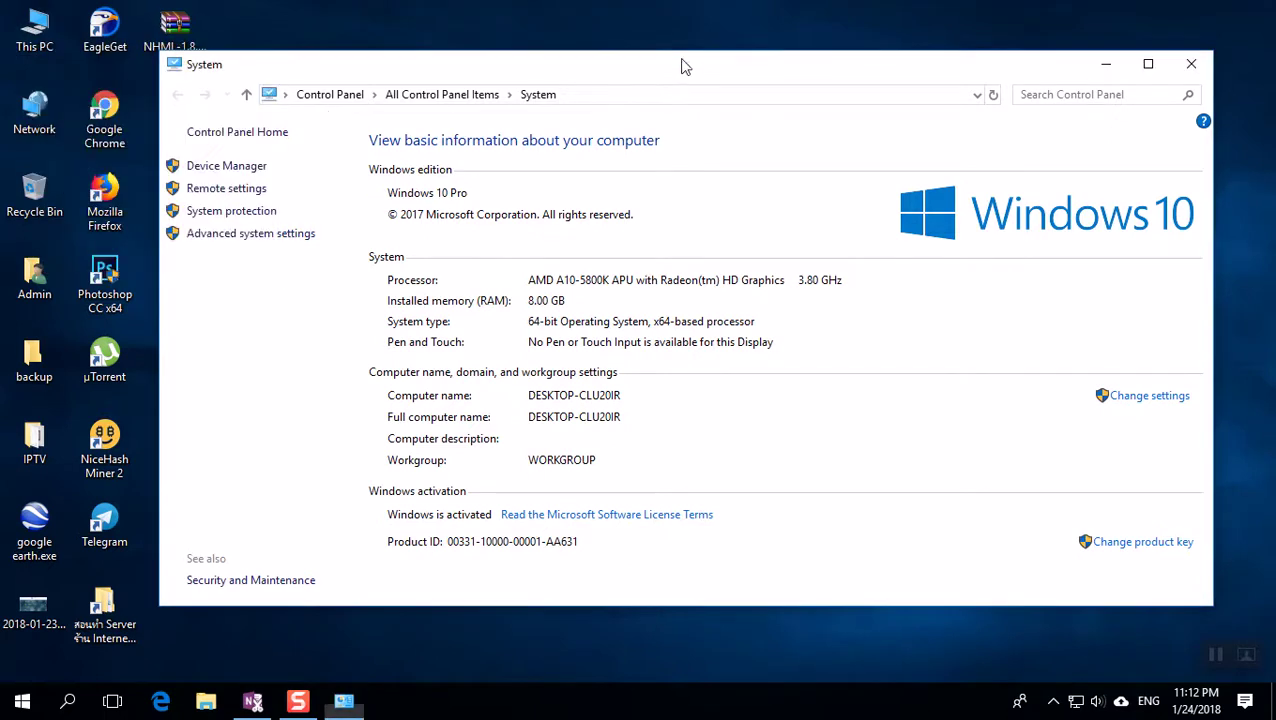
{"action": "left_click", "coordinate": [254, 242]}
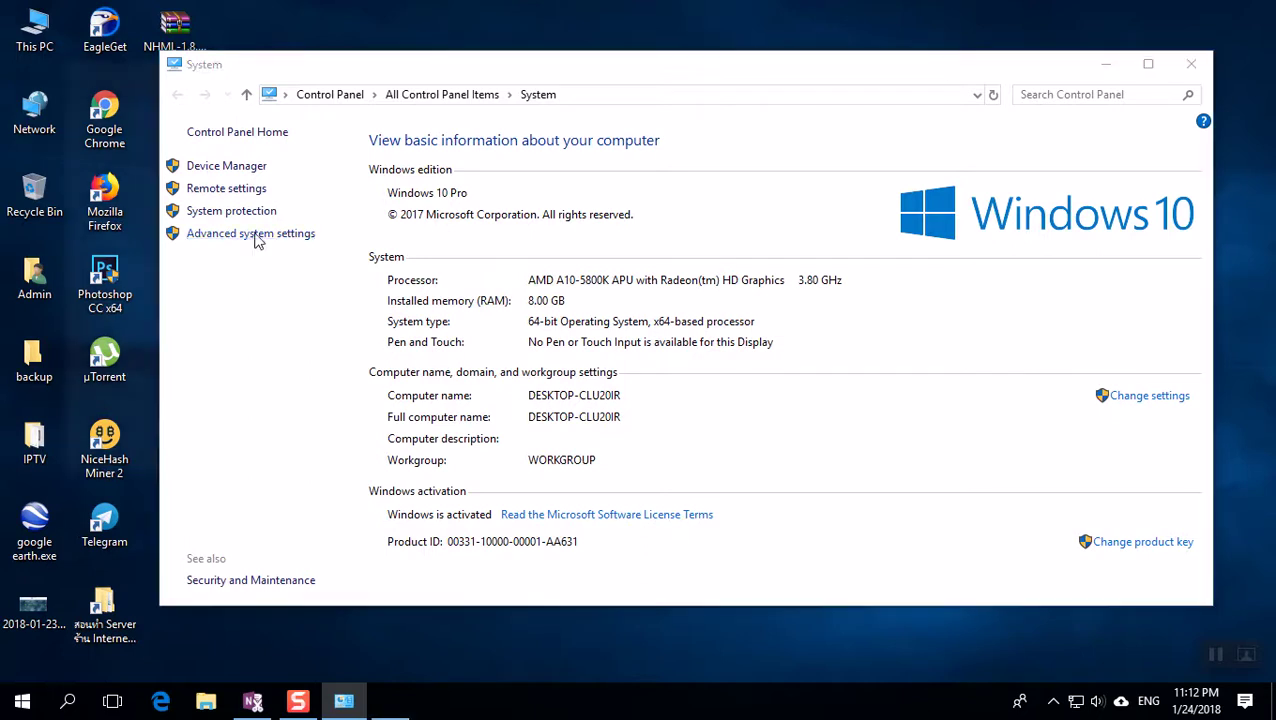
{"action": "left_click_drag", "start_coordinate": [336, 72], "coordinate": [741, 112]}
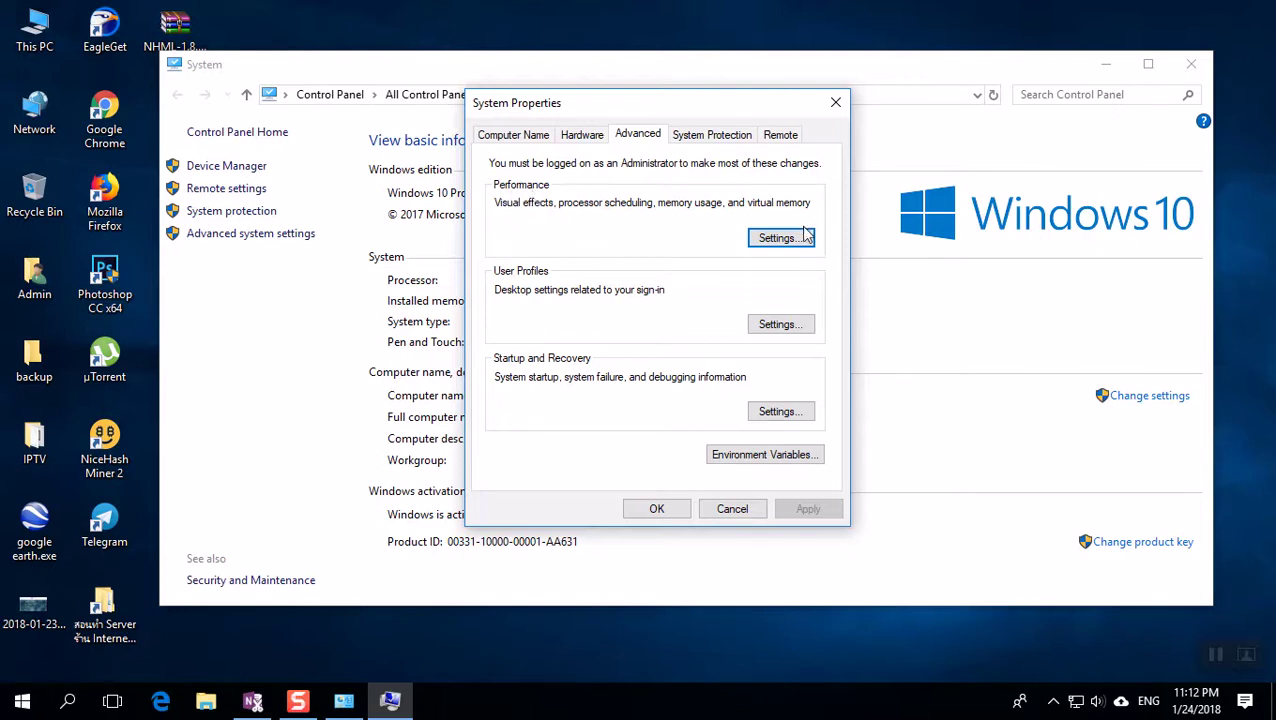
- Reopen the virtual memory settings from the performance options and review the paging file settings of drives K: and C:
{"action": "left_click", "coordinate": [785, 241]}
{"action": "left_click_drag", "start_coordinate": [707, 112], "coordinate": [671, 75]}
{"action": "left_click", "coordinate": [585, 119]}
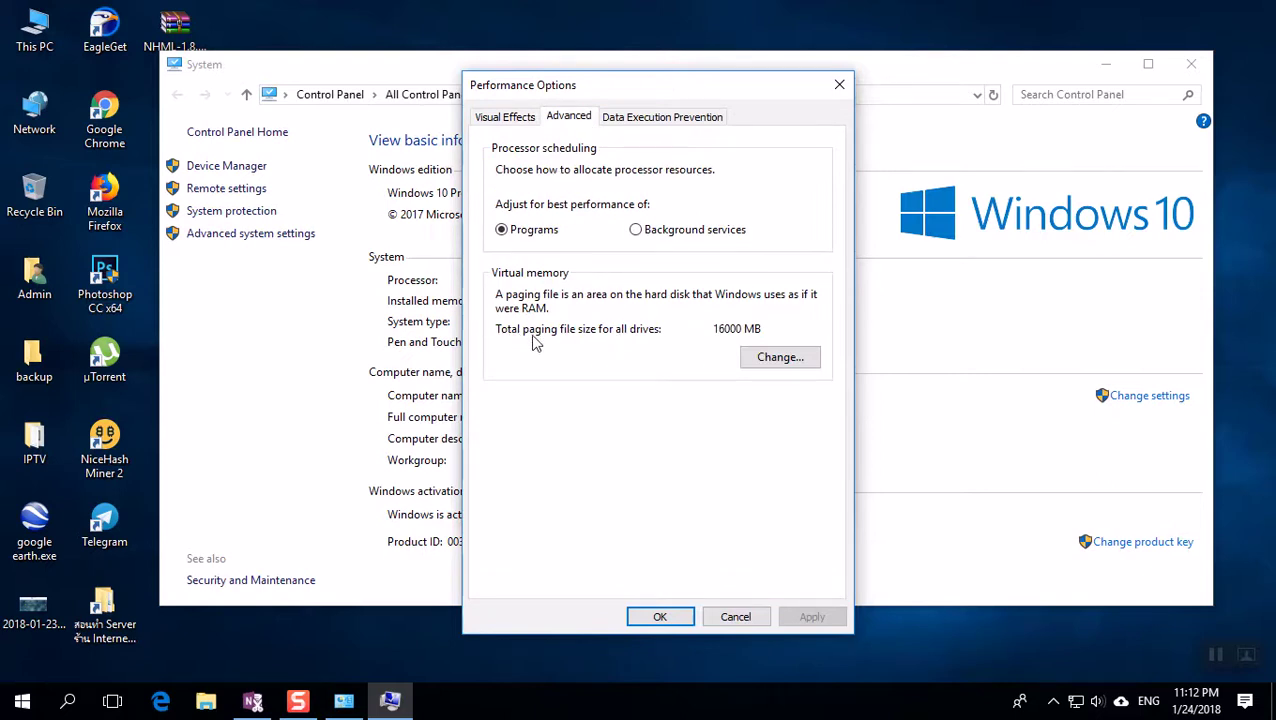
{"action": "left_click", "coordinate": [780, 358]}
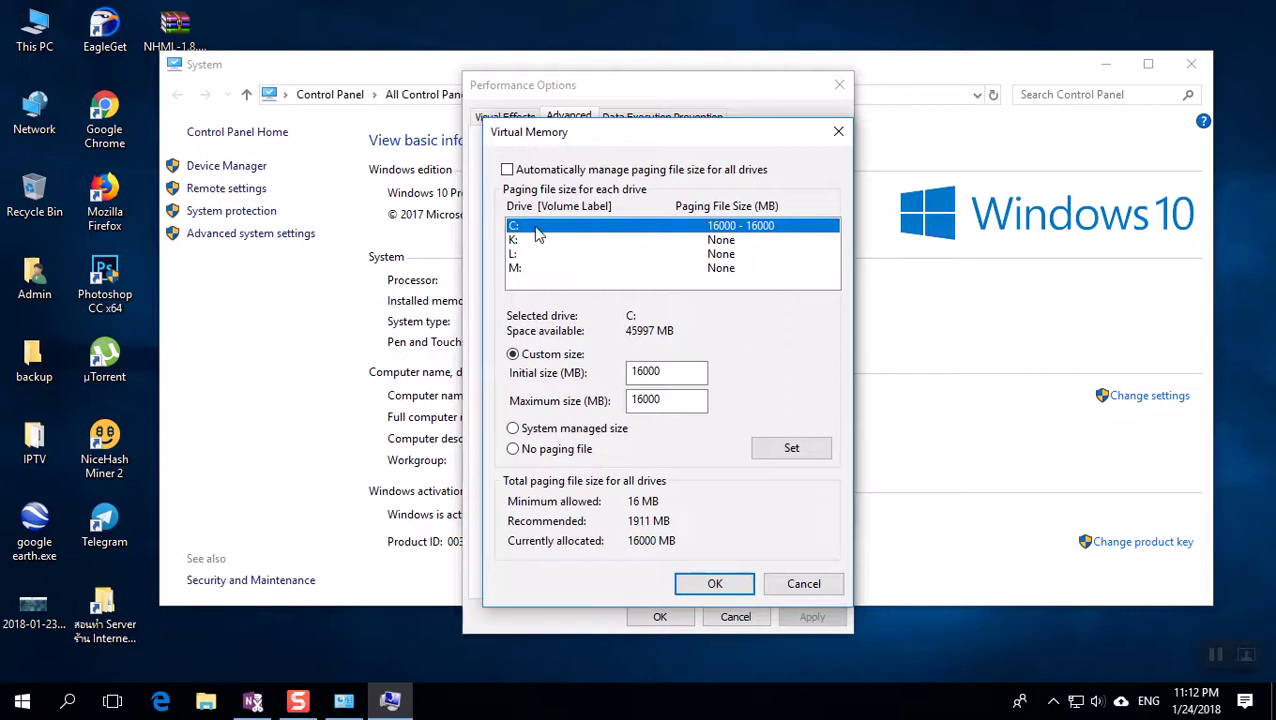
{"action": "left_click", "coordinate": [530, 244]}
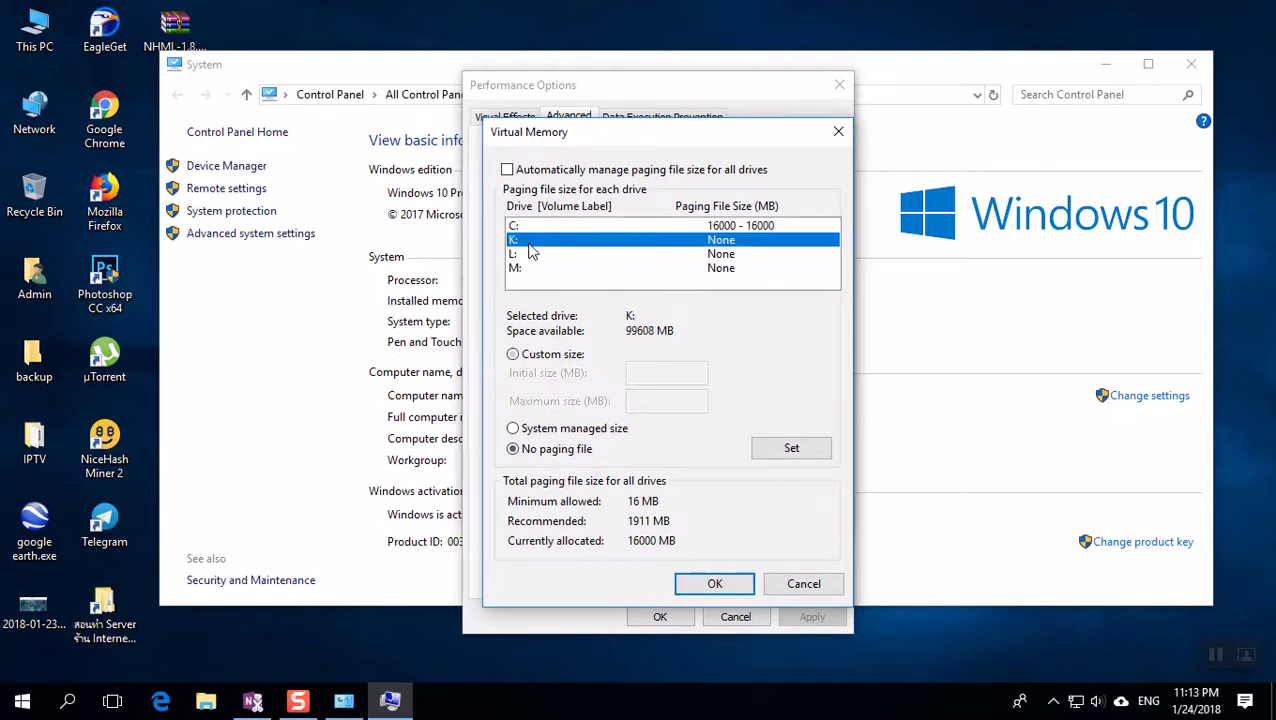
{"action": "left_click", "coordinate": [612, 226]}
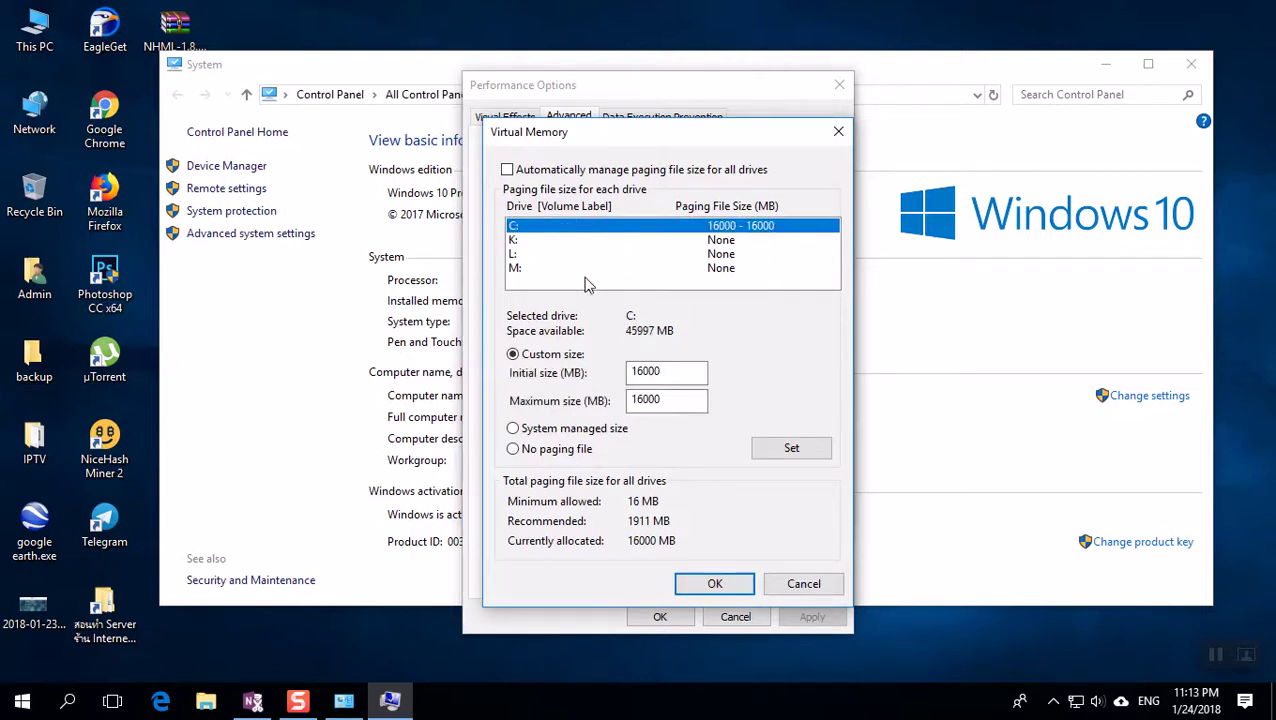
- Clear the custom paging file sizes of drive C: and switch the drive to a system managed size
{"action": "double_click", "coordinate": [621, 371]}
{"action": "key", "text": "BackSpace"}
{"action": "type", "text": "12"}
{"action": "key", "text": "BackSpace"}
{"action": "key", "text": "BackSpace"}
{"action": "key", "text": "Tab"}
{"action": "key", "text": "BackSpace"}
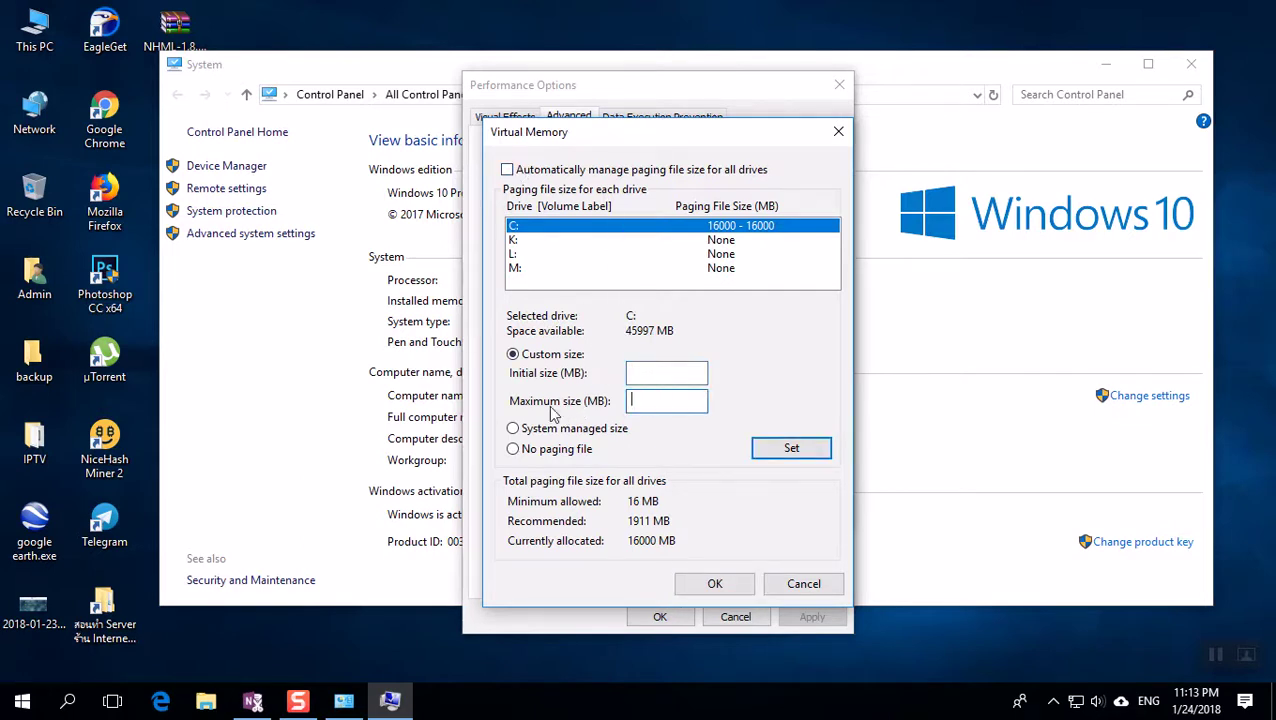
{"action": "left_click", "coordinate": [612, 437]}
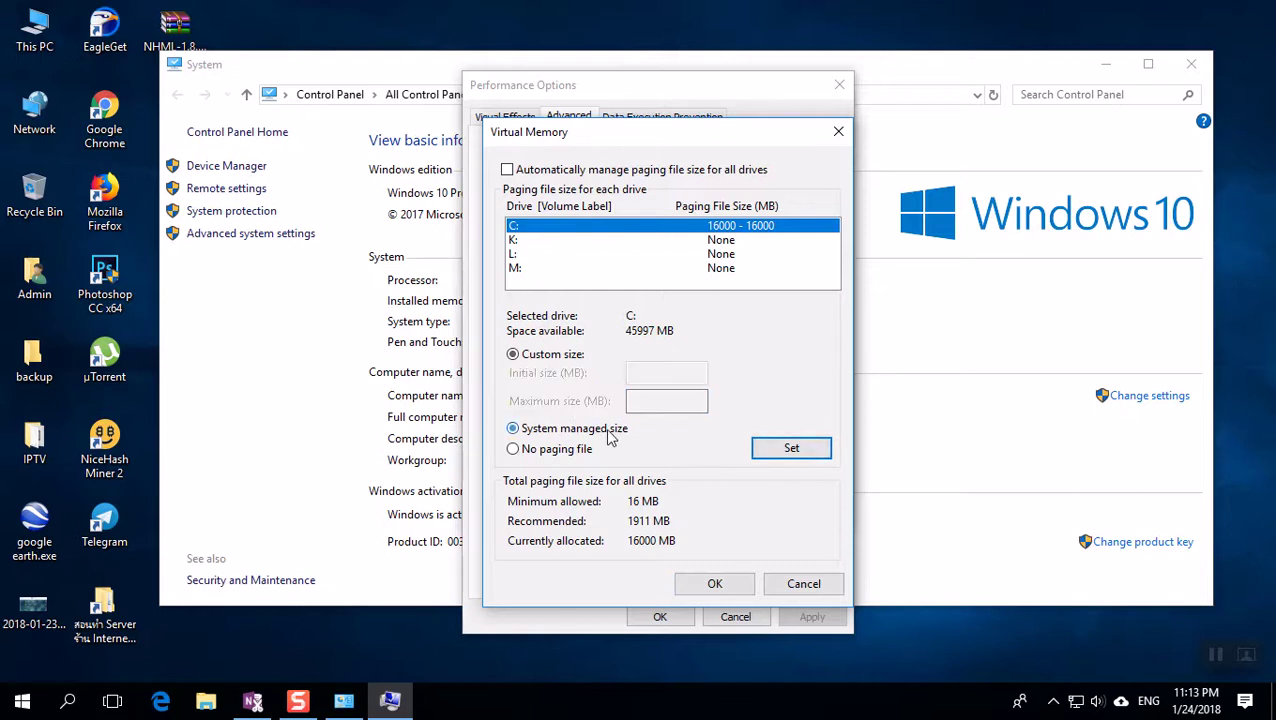
{"action": "left_click", "coordinate": [770, 450]}
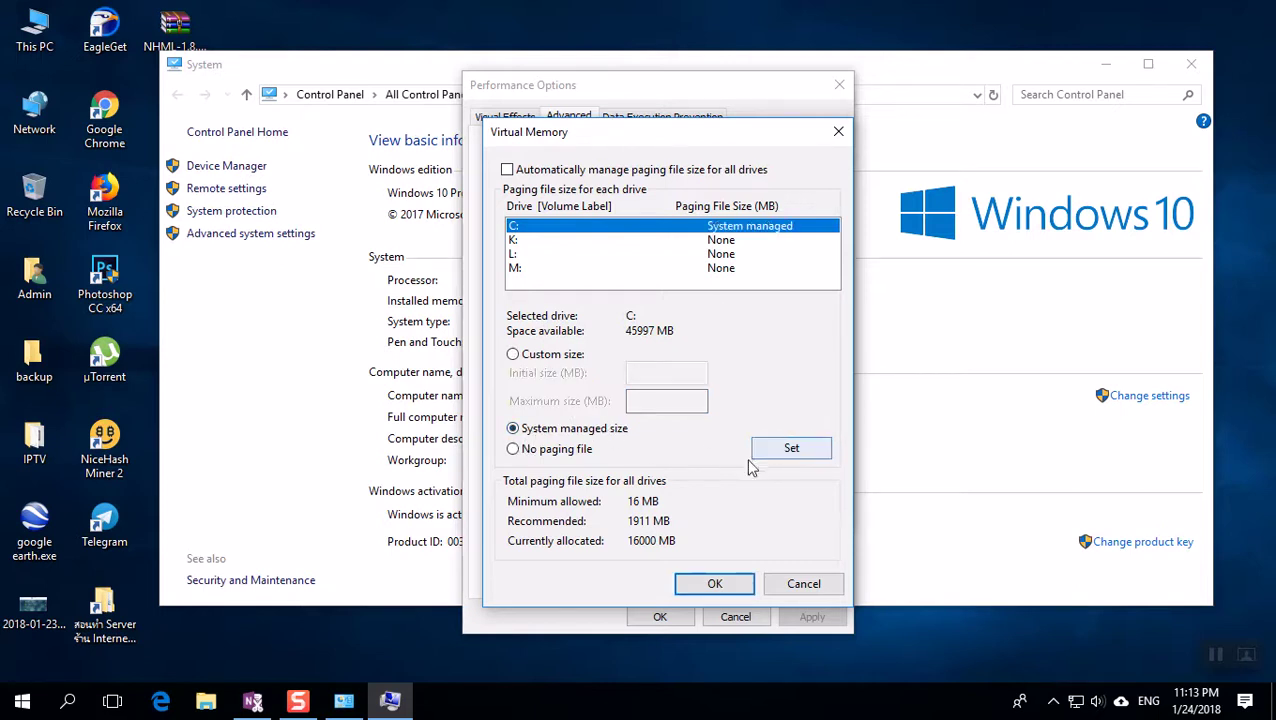
- Try to give drive K: a custom paging file with initial and maximum size 16000 MB, declining to overwrite the existing k:\pagefile.sys
{"action": "left_click", "coordinate": [537, 244]}
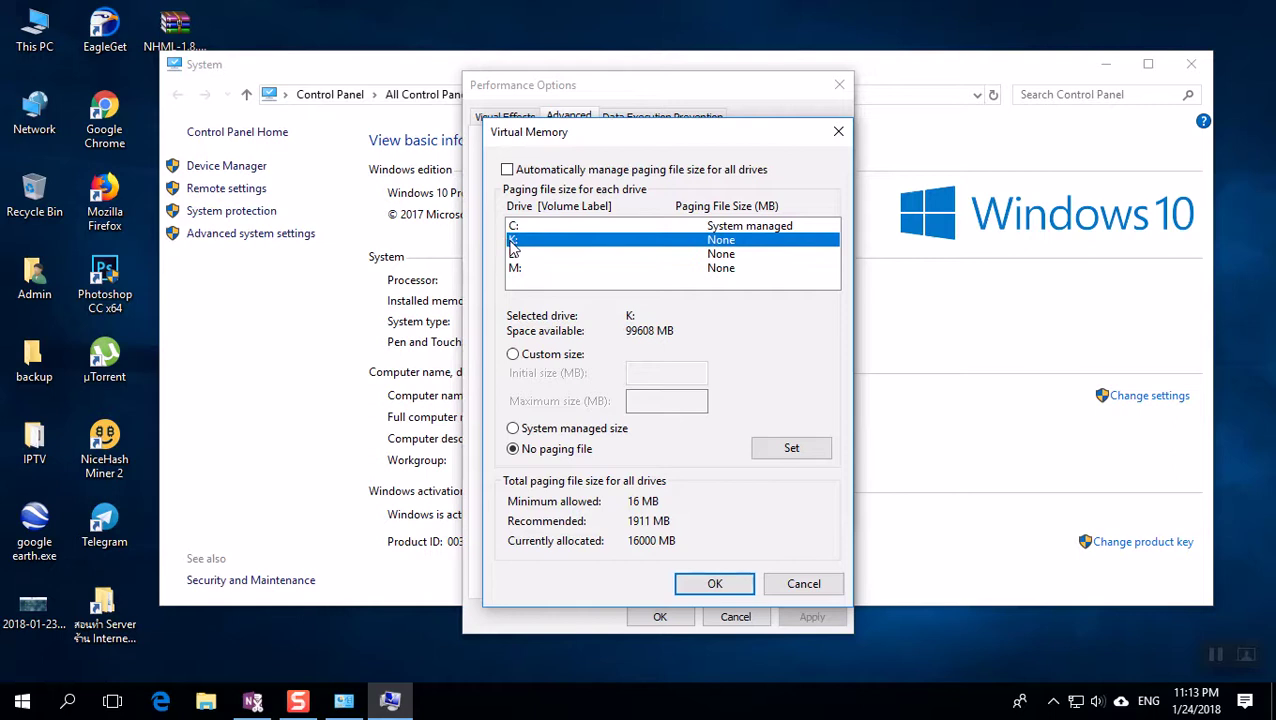
{"action": "left_click", "coordinate": [522, 359]}
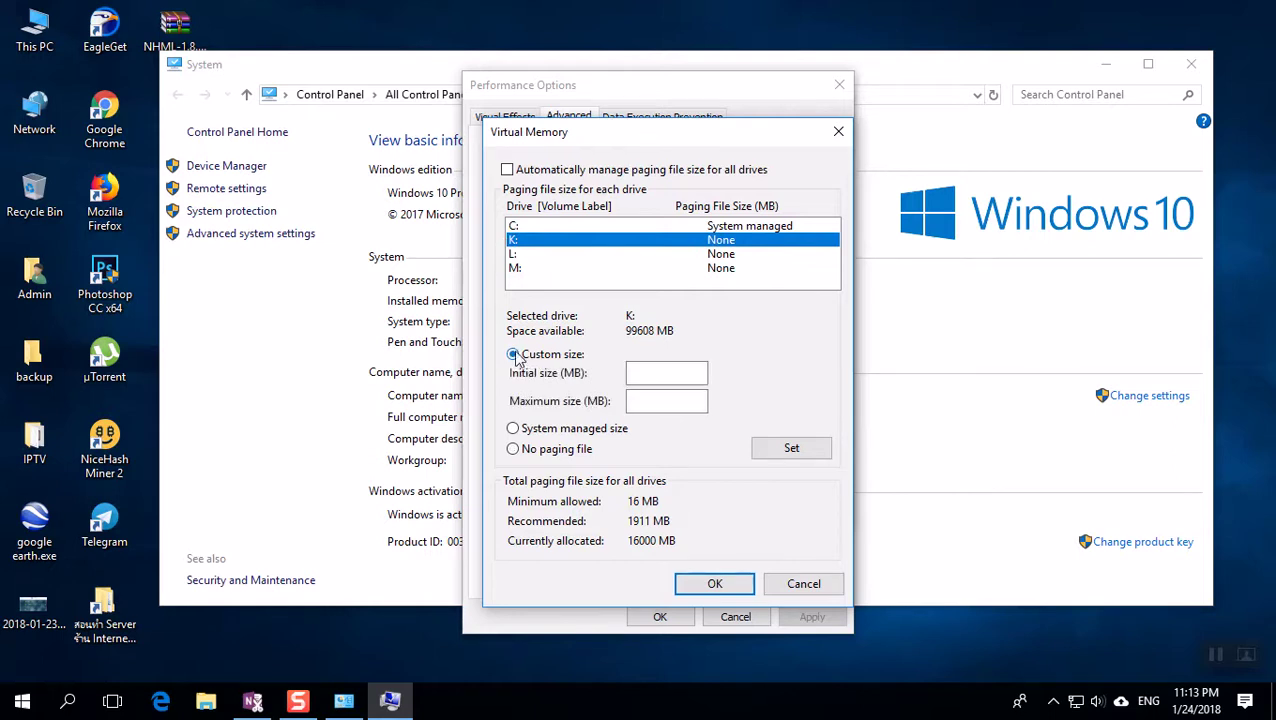
{"action": "left_click", "coordinate": [655, 372]}
{"action": "type", "text": "16000"}
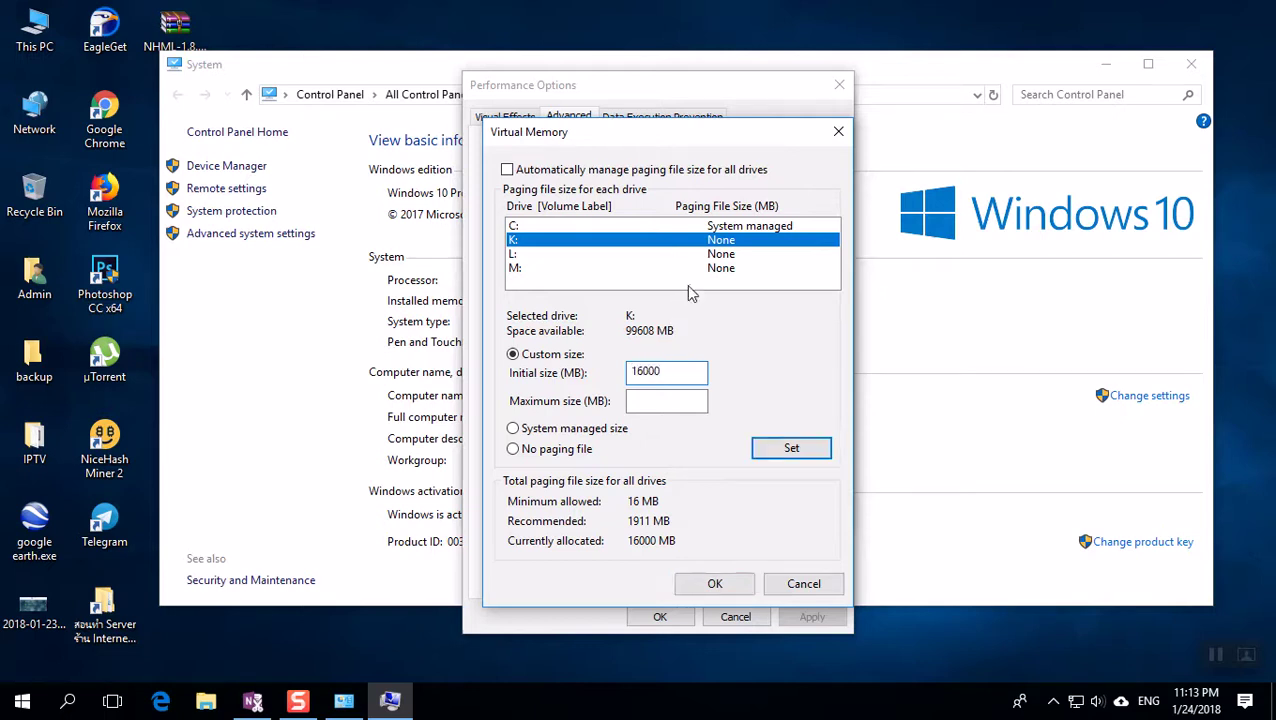
{"action": "left_click", "coordinate": [654, 396]}
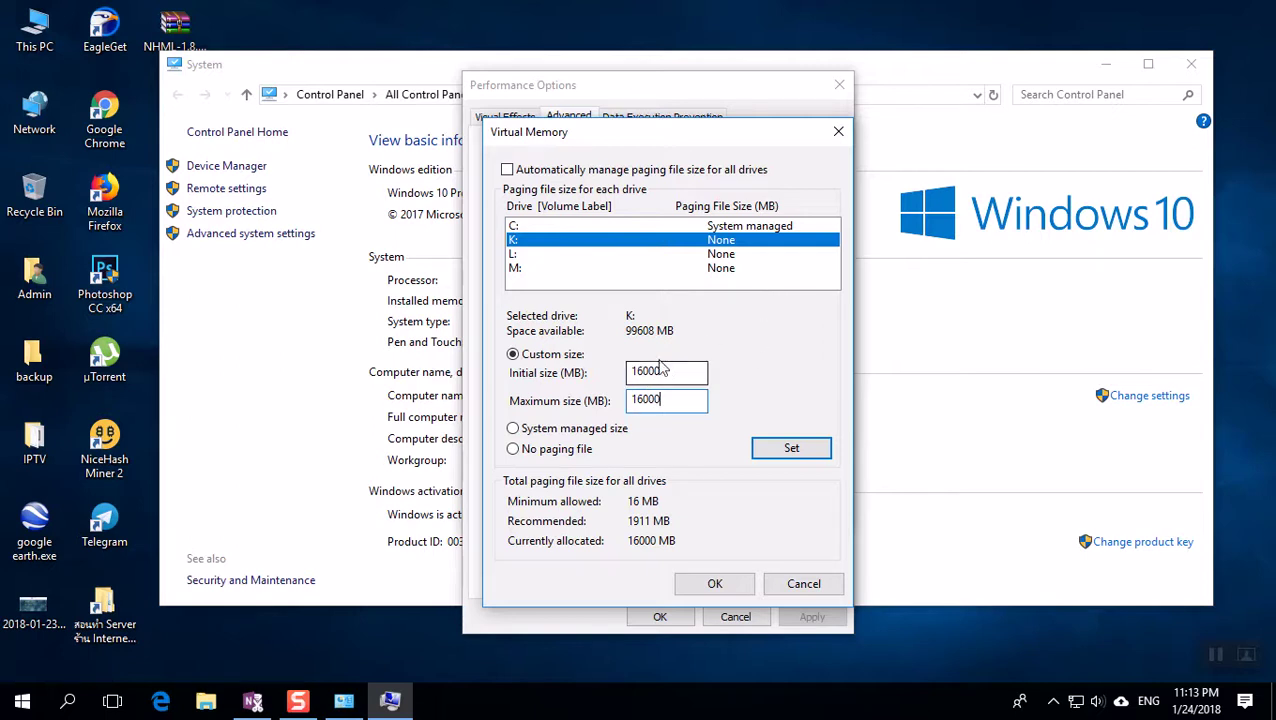
{"action": "left_click_drag", "start_coordinate": [706, 136], "coordinate": [696, 118]}
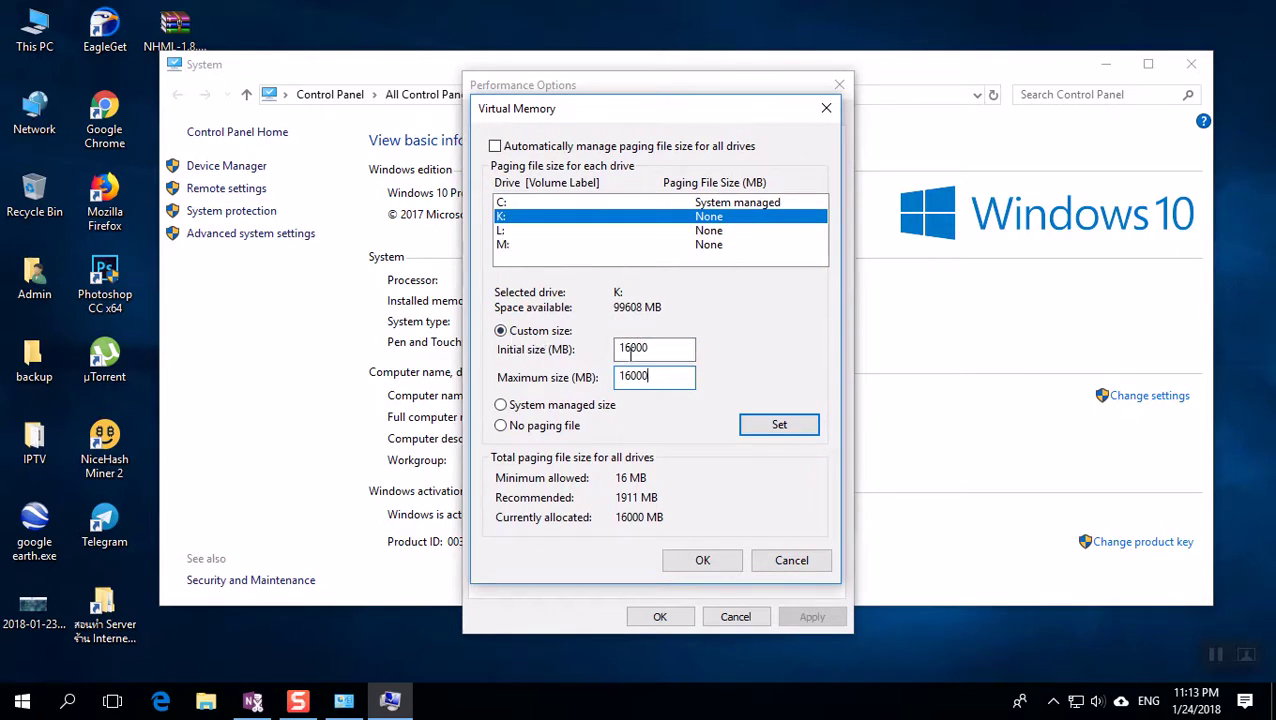
{"action": "left_click", "coordinate": [765, 426]}
{"action": "left_click", "coordinate": [703, 560]}
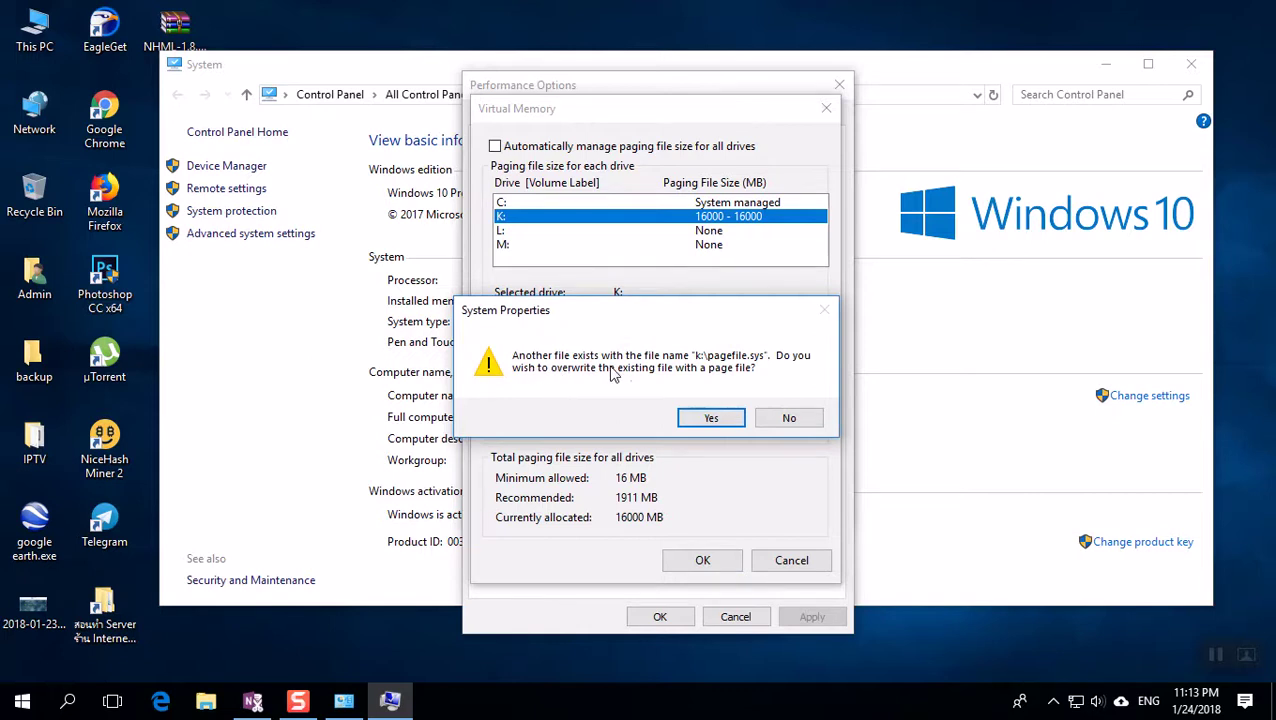
{"action": "left_click_drag", "start_coordinate": [716, 320], "coordinate": [740, 346]}
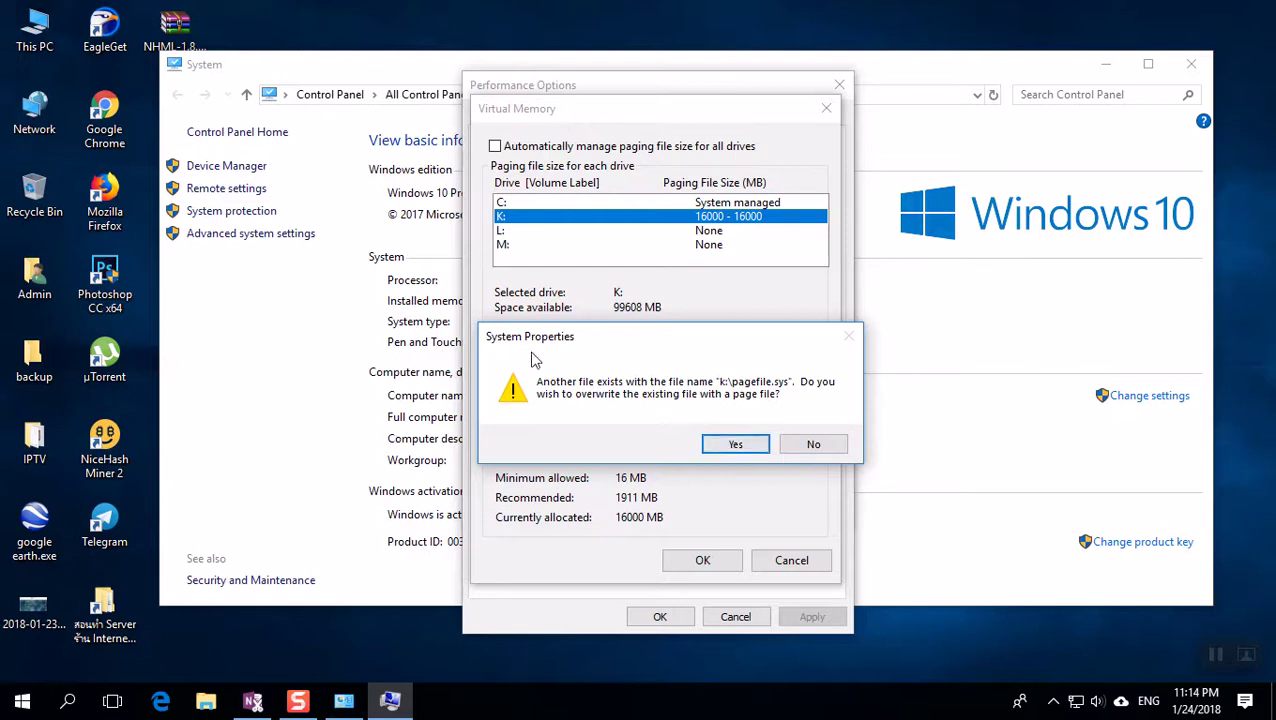
{"action": "left_click", "coordinate": [803, 447]}
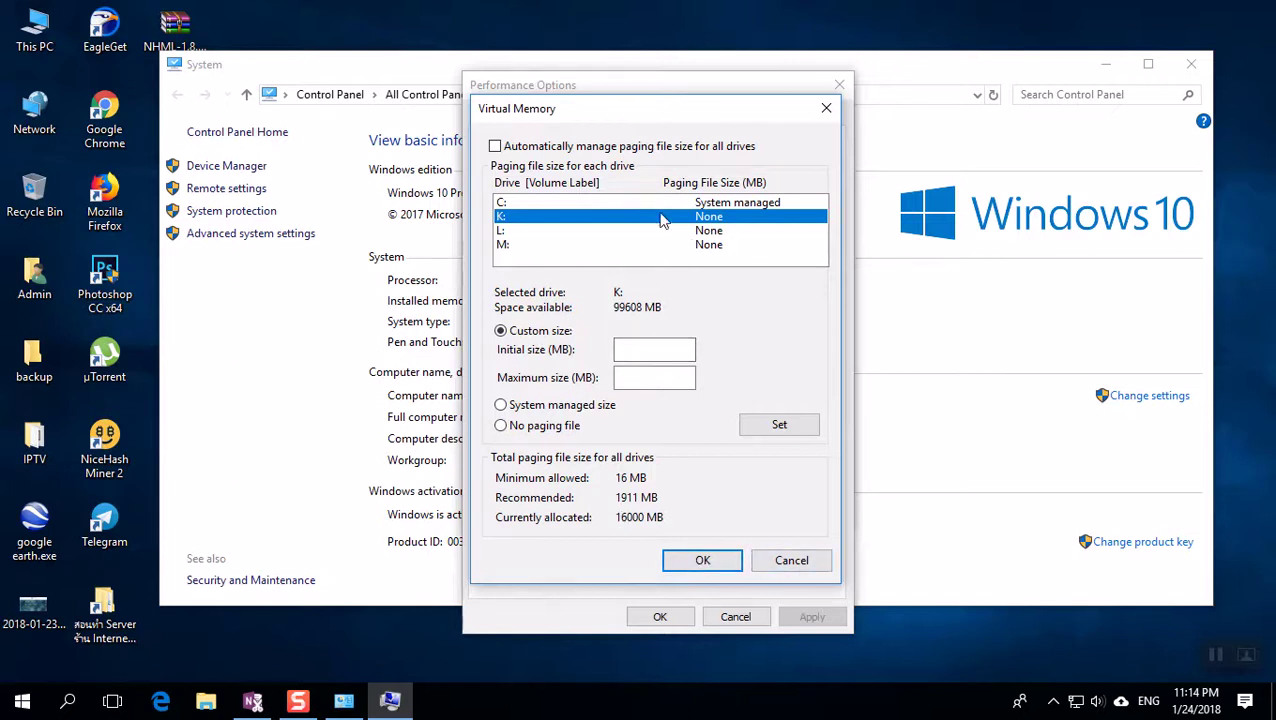
- Discard the virtual memory changes and cancel out of the performance options and system properties
{"action": "left_click", "coordinate": [791, 562]}
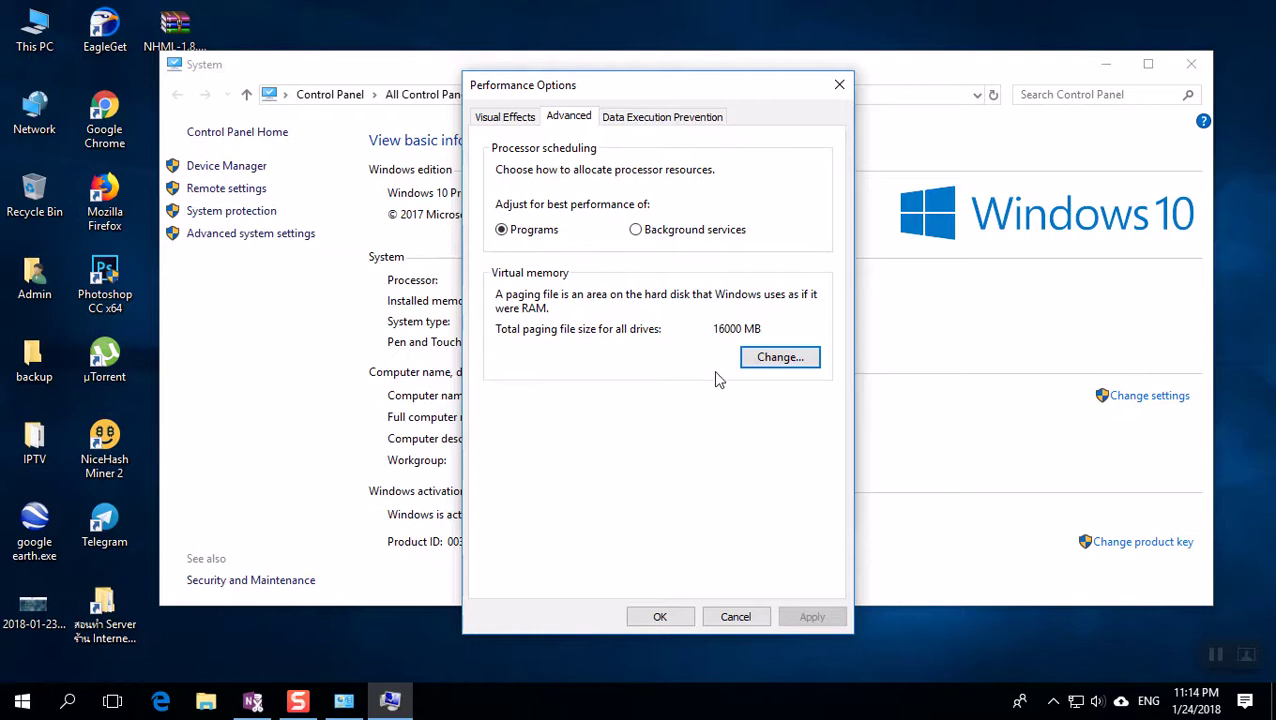
{"action": "mouse_move", "coordinate": [711, 90]}
{"action": "left_mouse_down"}
{"action": "mouse_move", "coordinate": [655, 72]}
{"action": "mouse_move", "coordinate": [714, 81]}
{"action": "left_mouse_up"}
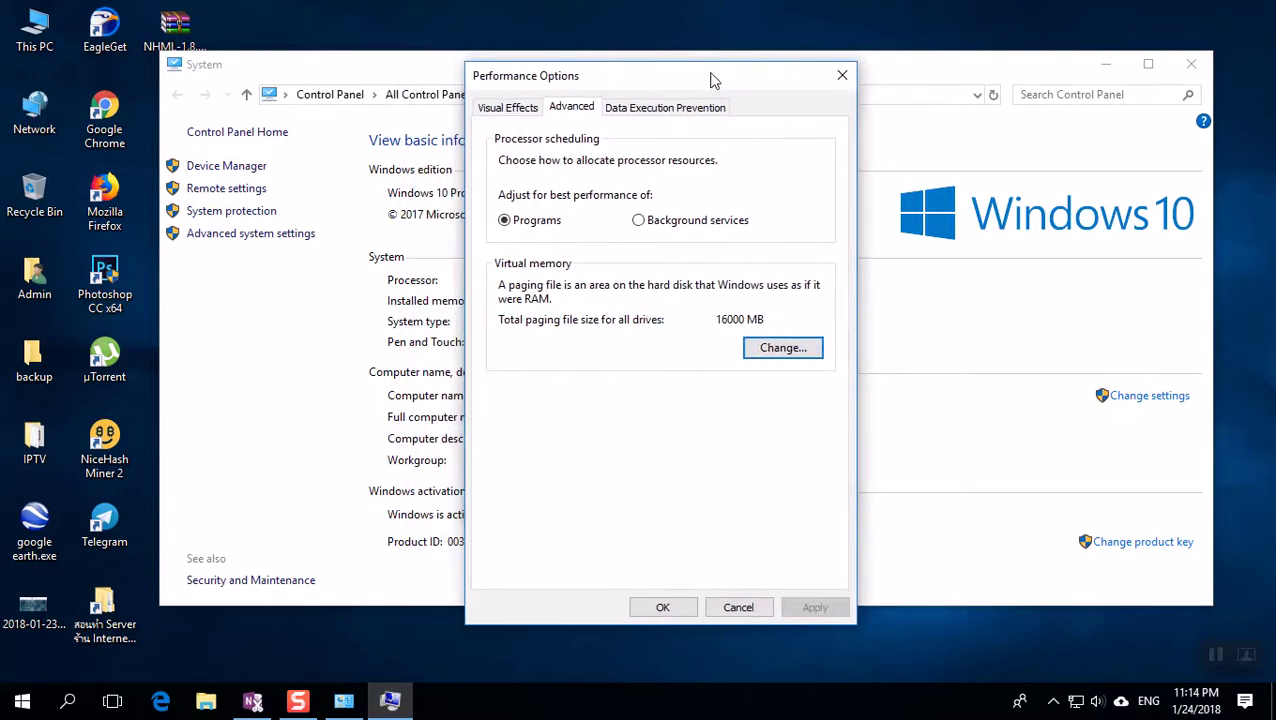
{"action": "left_click", "coordinate": [742, 608]}
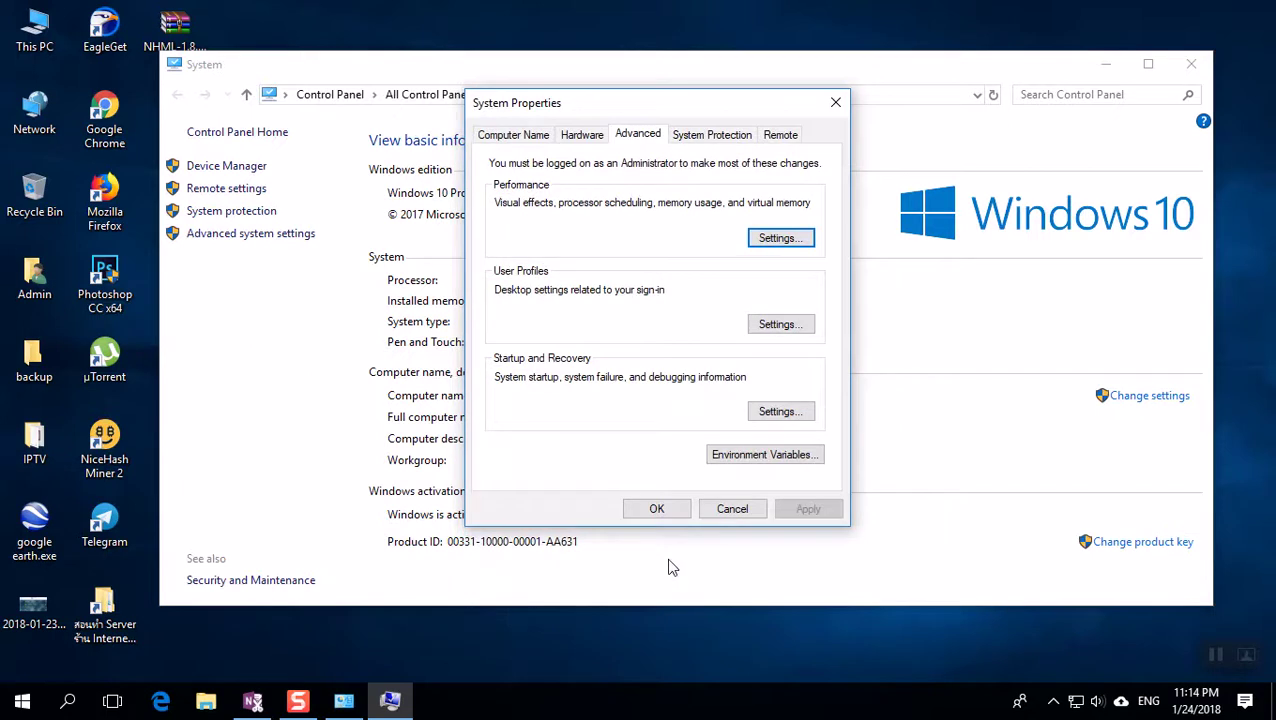
{"action": "left_click", "coordinate": [743, 509]}
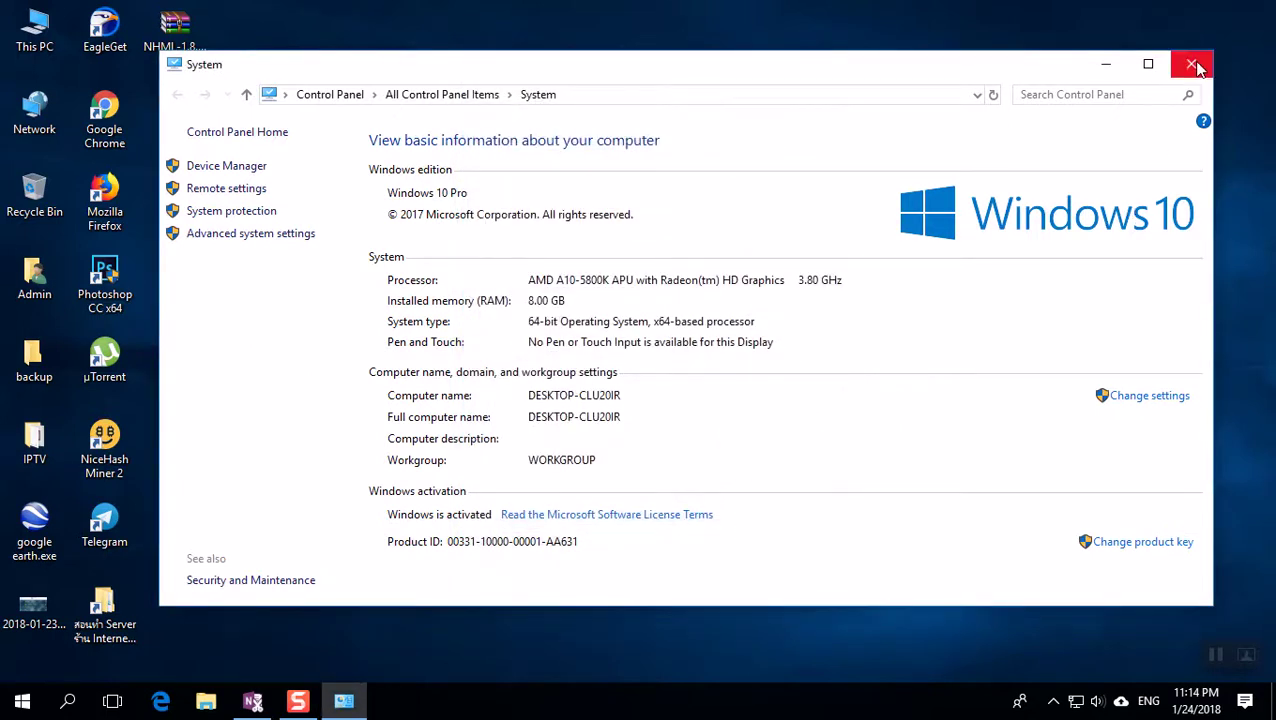